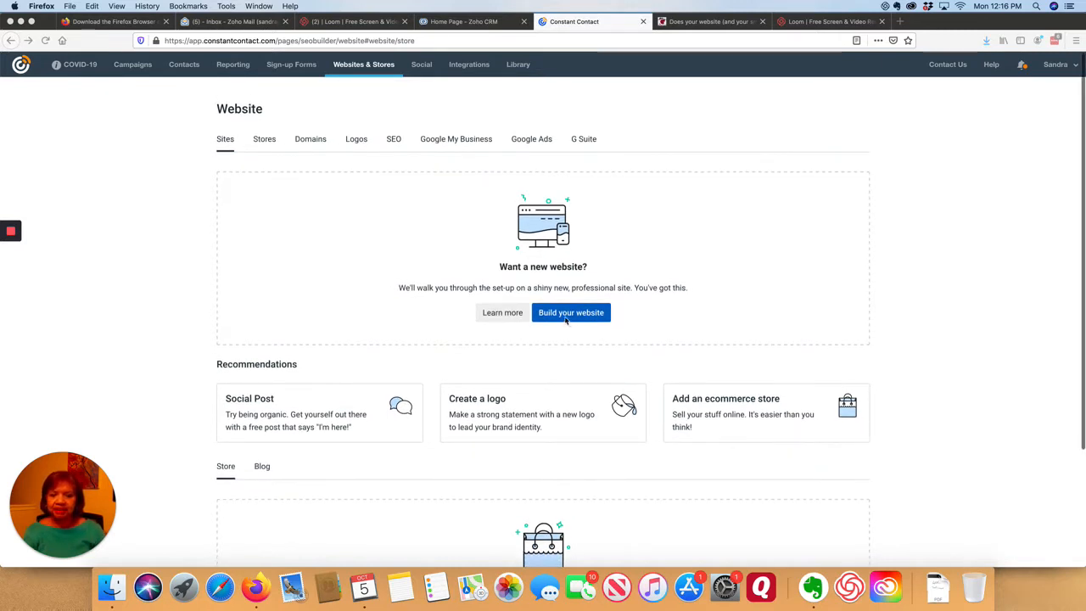
# Review the website section's Stores, Domains, Logos, SEO, Google My Business, Google Ads and G Suite pages.
pyautogui.click(264, 141)
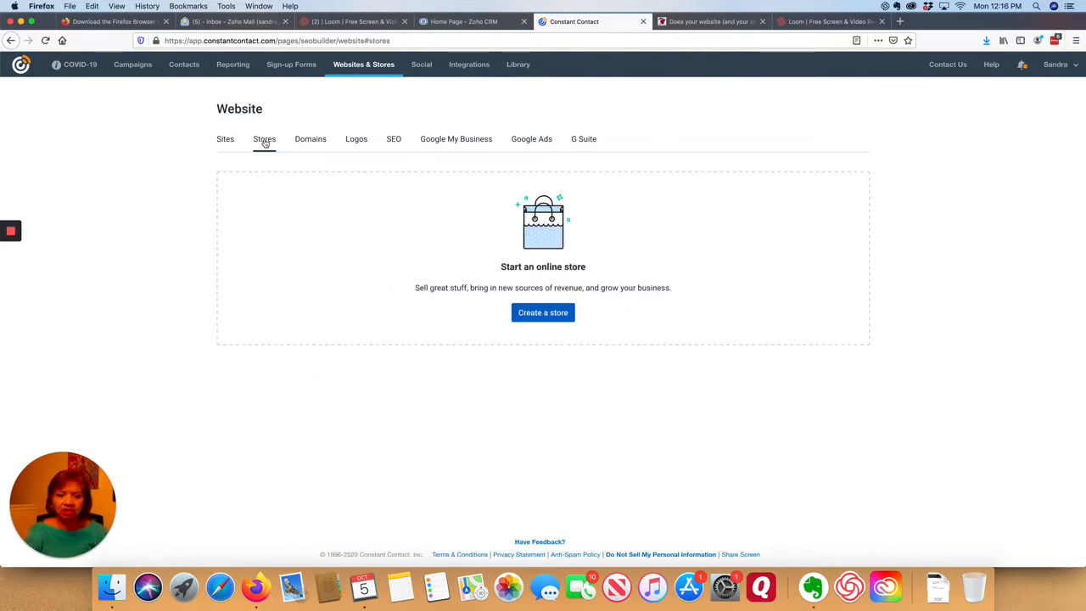
pyautogui.click(312, 141)
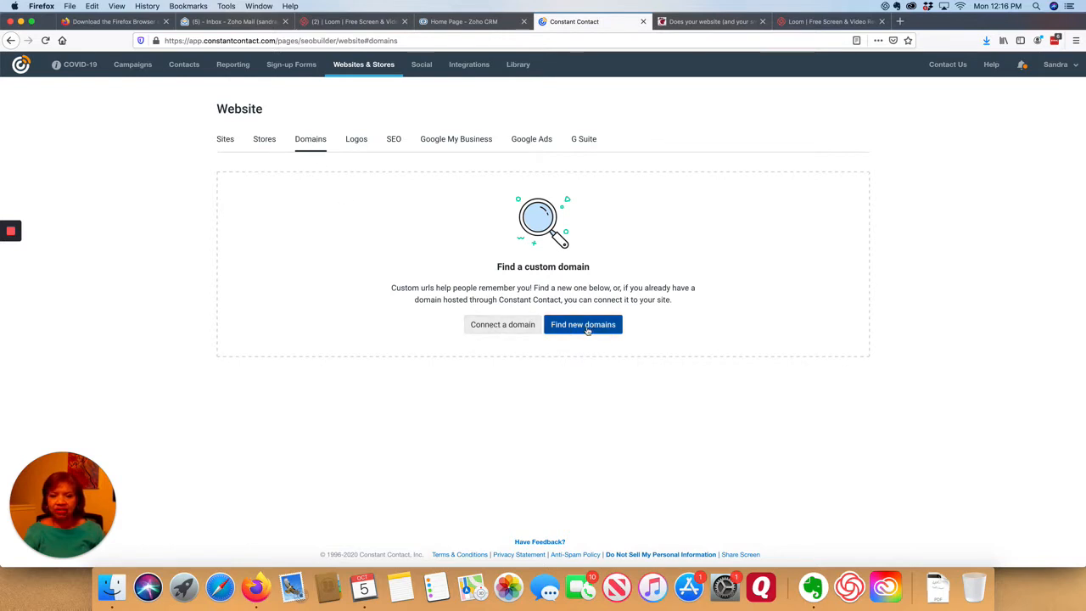
pyautogui.click(356, 141)
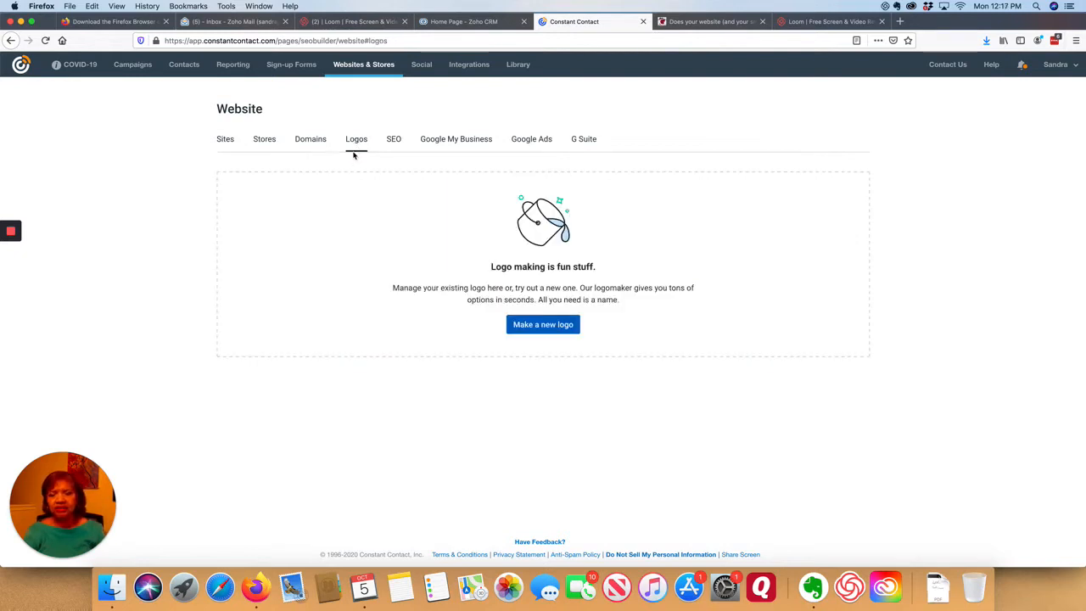
pyautogui.click(393, 141)
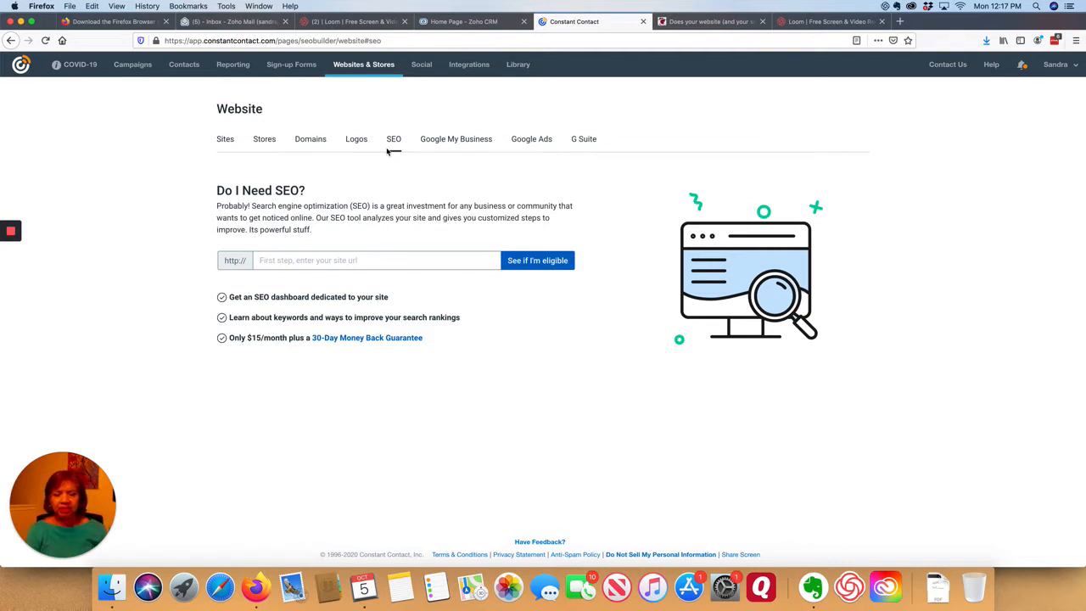
pyautogui.click(454, 141)
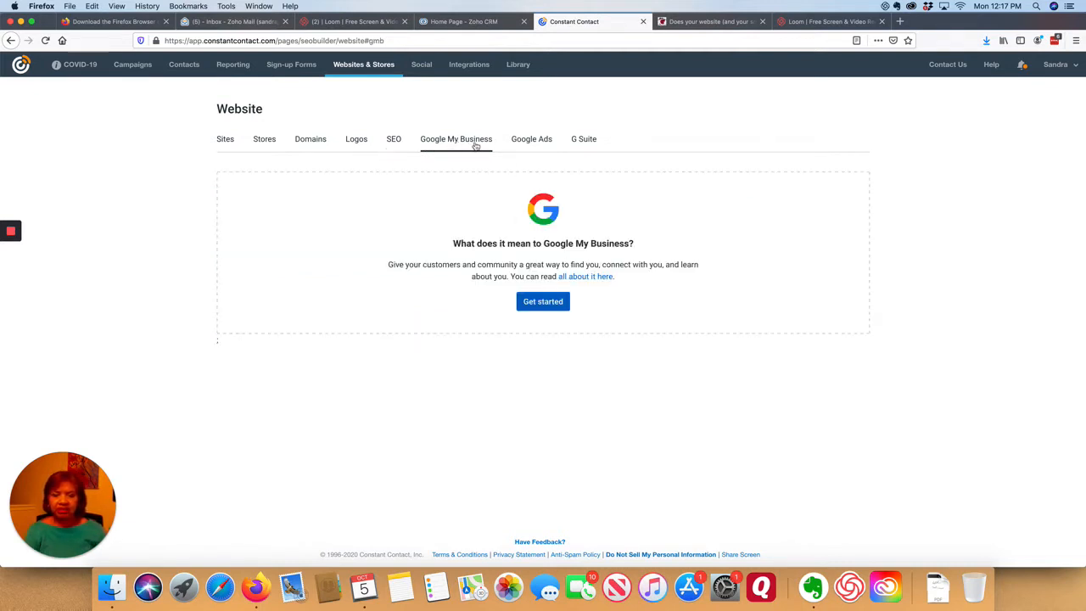
pyautogui.click(518, 143)
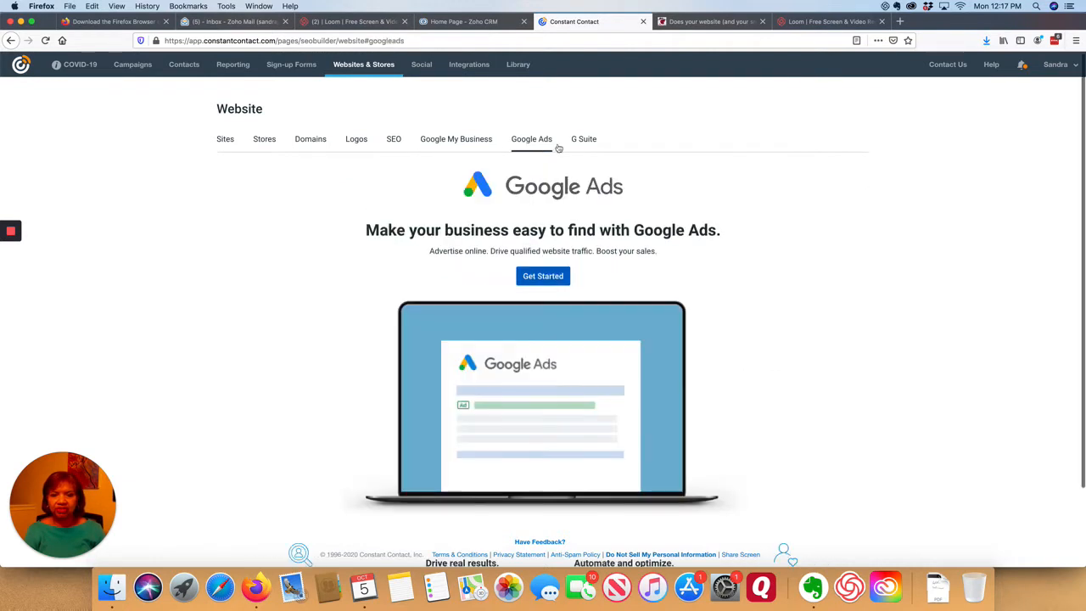
pyautogui.click(589, 144)
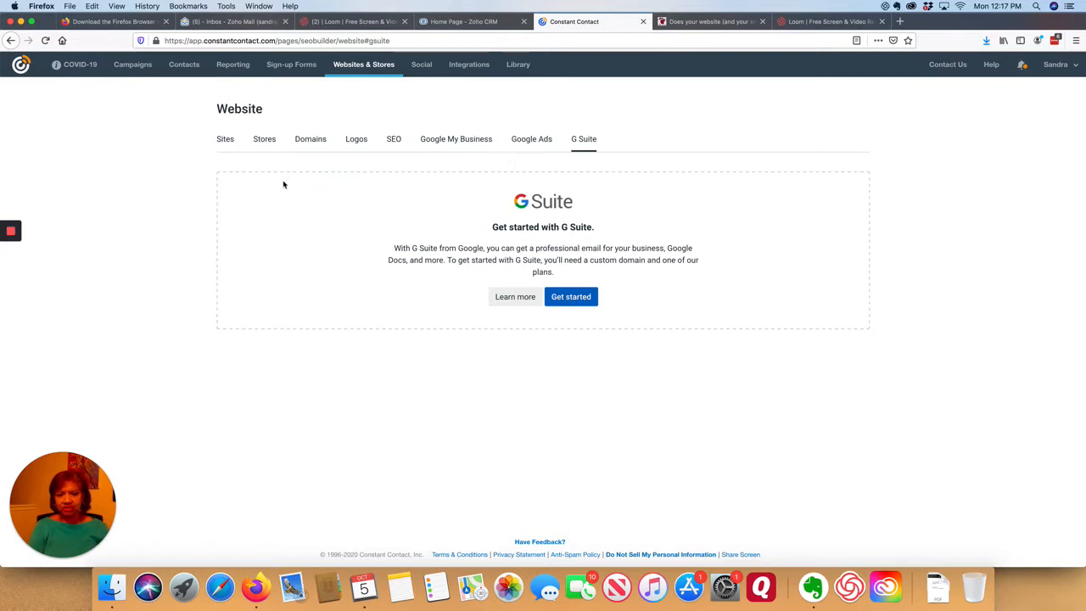
# Return to the Sites page and start building a new website.
pyautogui.click(225, 142)
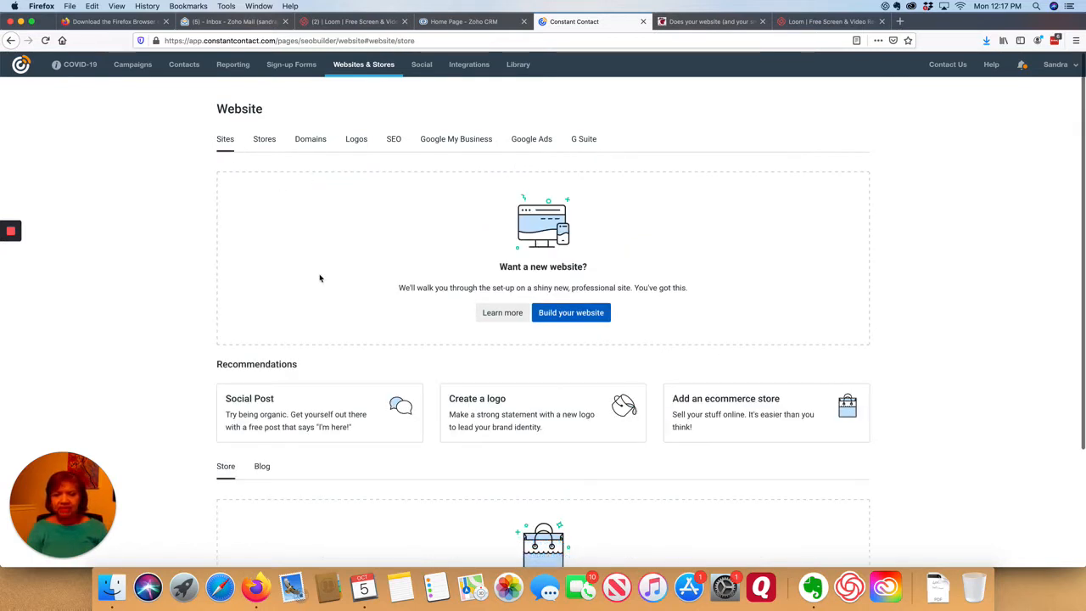
pyautogui.click(577, 320)
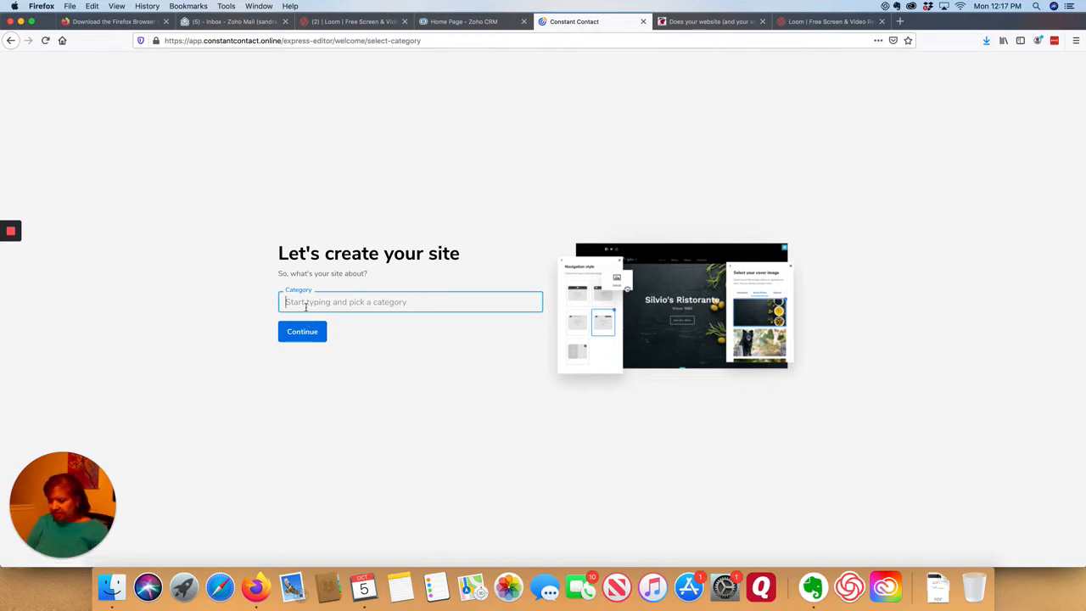
pyautogui.write('g')
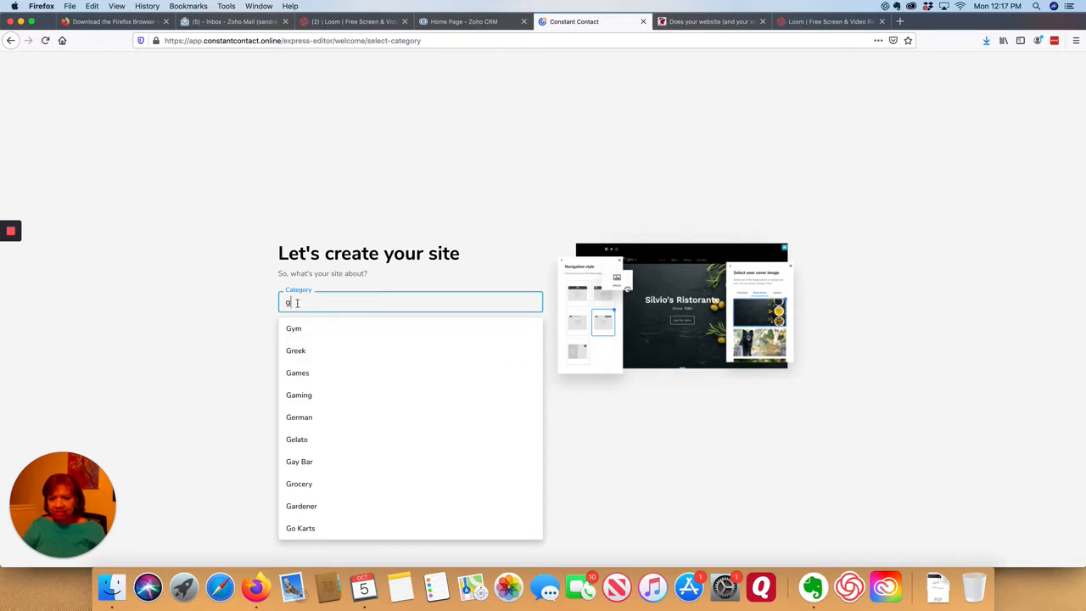
pyautogui.press('BackSpace')
pyautogui.write('Gyms')
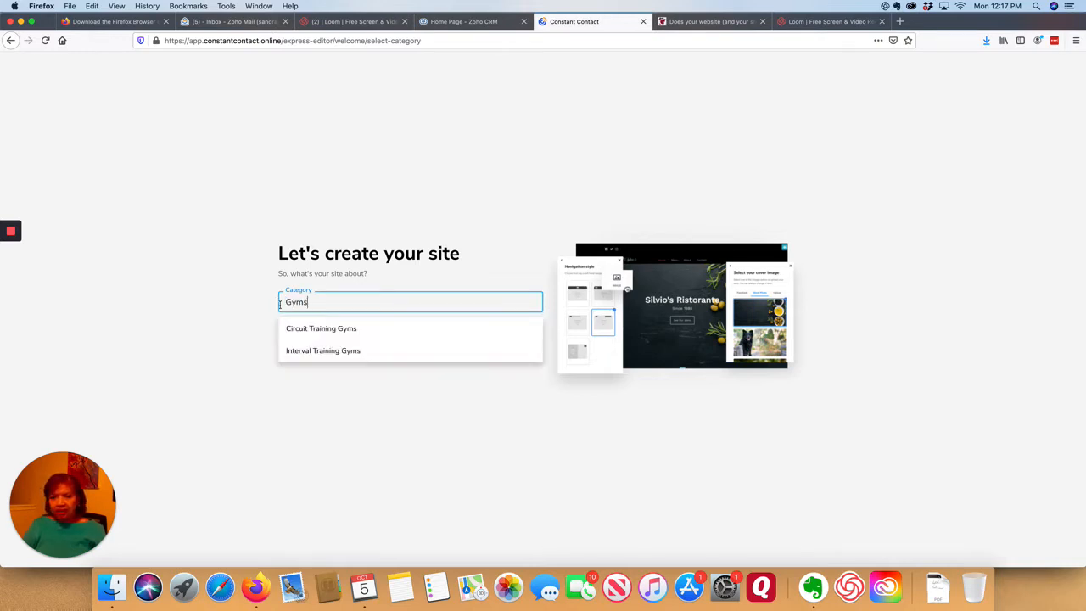
pyautogui.press('BackSpace')
pyautogui.press('BackSpace')
pyautogui.press('BackSpace')
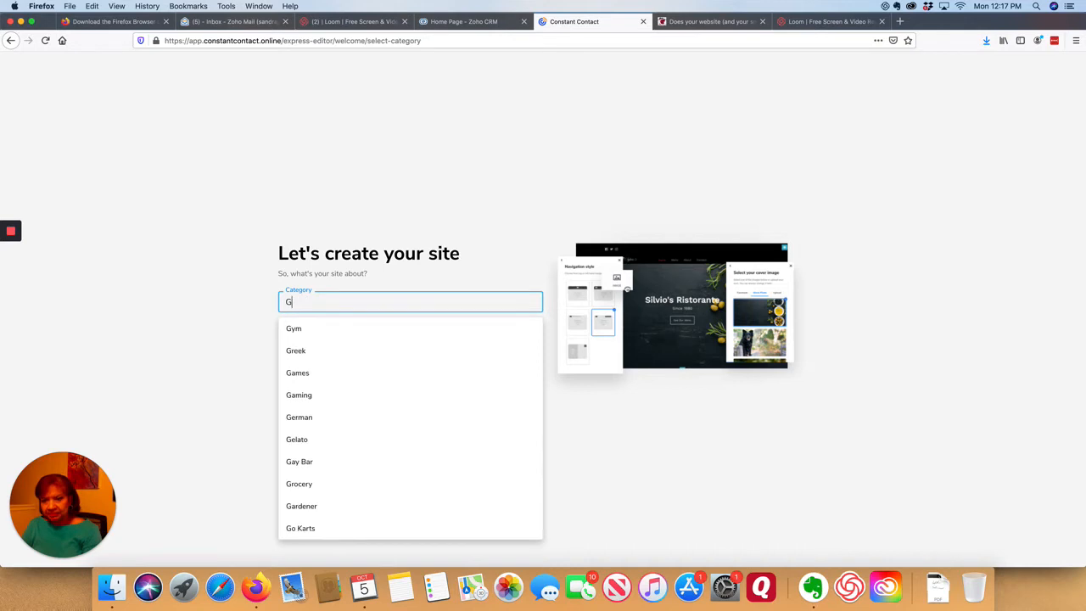
pyautogui.press('BackSpace')
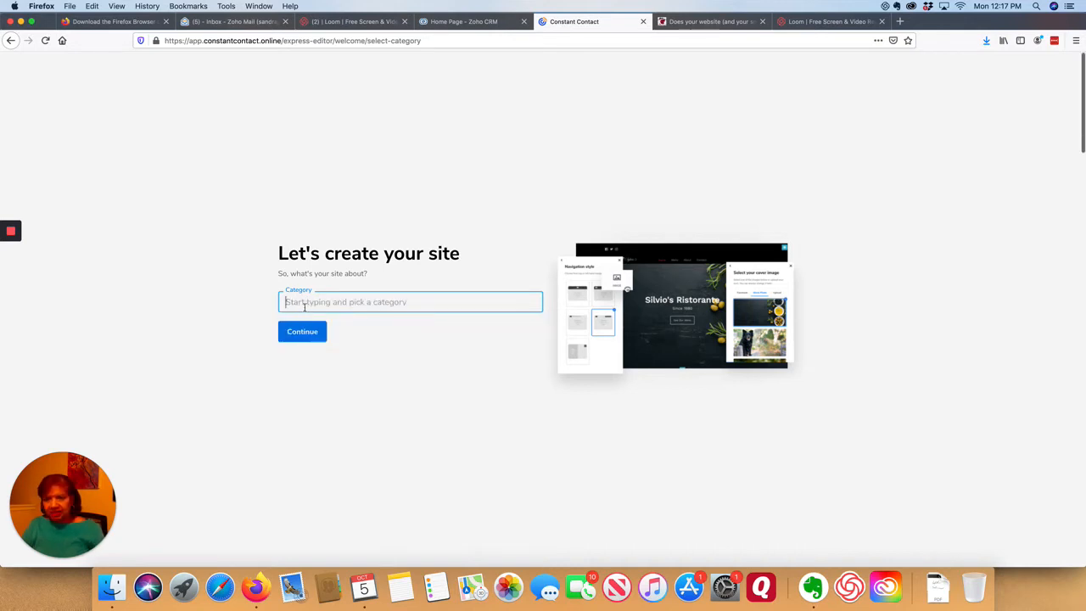
pyautogui.write('sh')
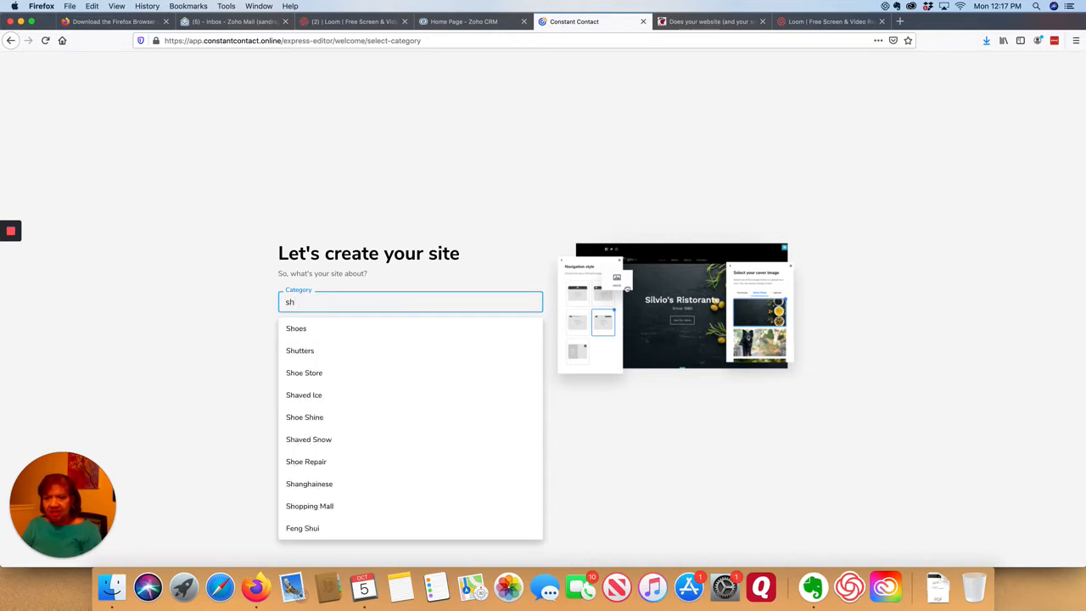
pyautogui.press('BackSpace')
pyautogui.press('BackSpace')
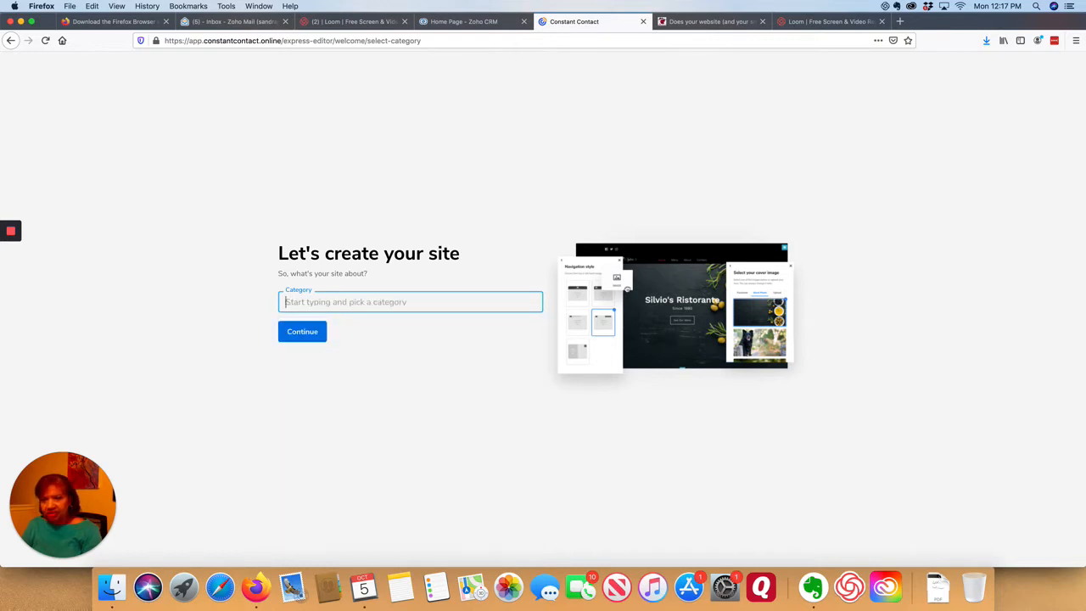
# Search the site categories for "retail", choose Shopping Retail and continue to the site details.
pyautogui.write('retail')
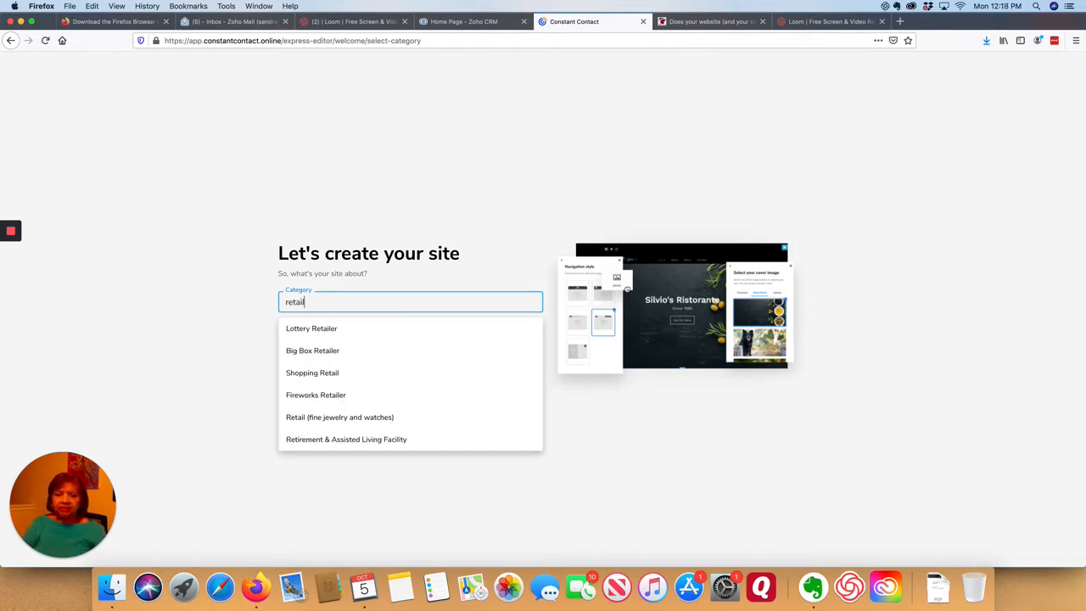
pyautogui.click(313, 376)
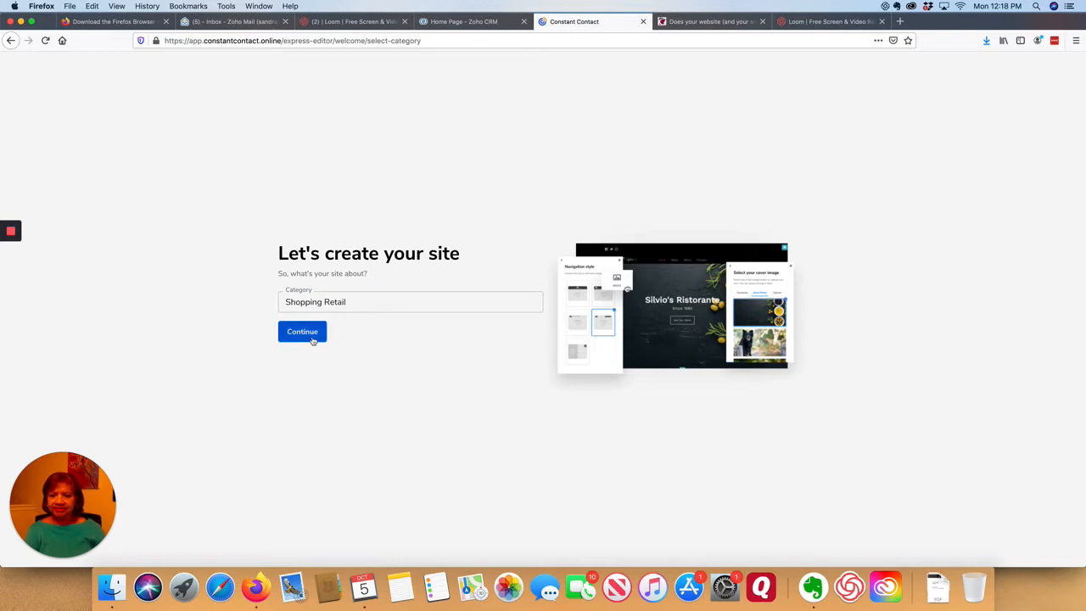
pyautogui.click(312, 340)
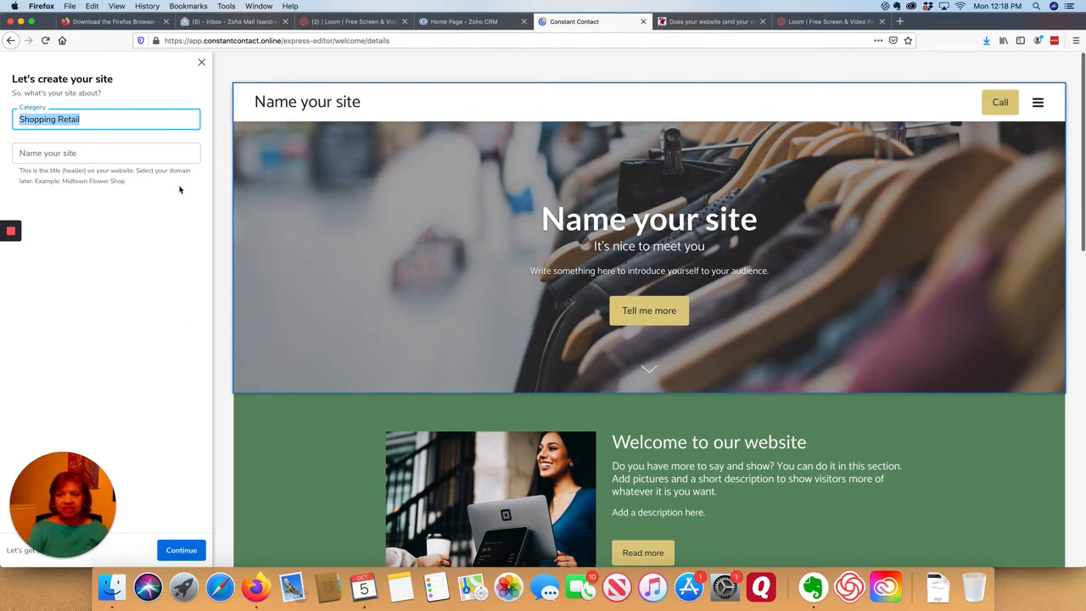
# Name the site "My Jewerly Store".
pyautogui.click(111, 154)
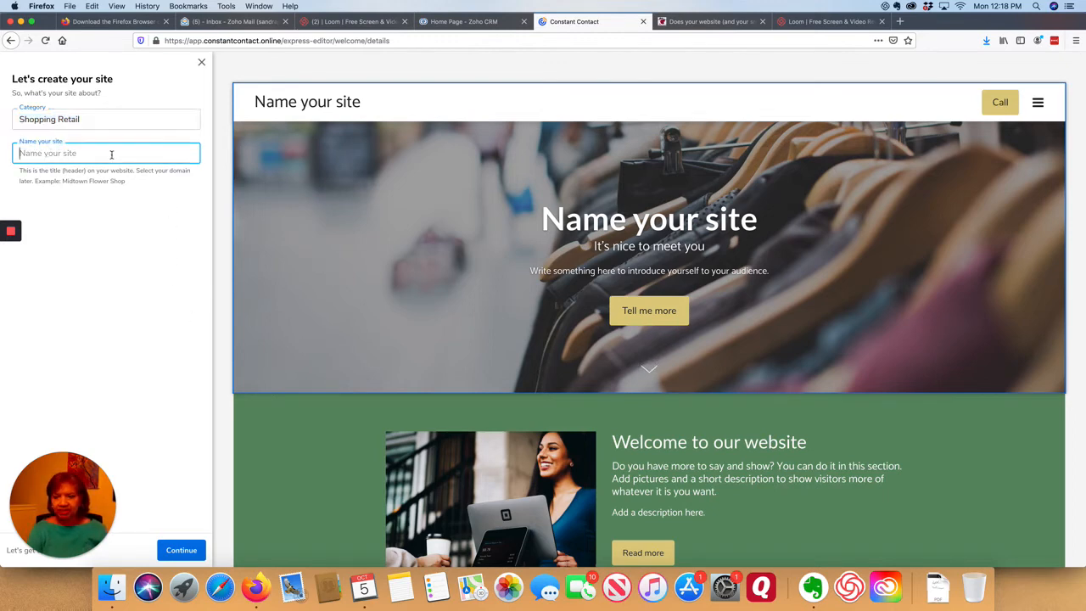
pyautogui.write('M')
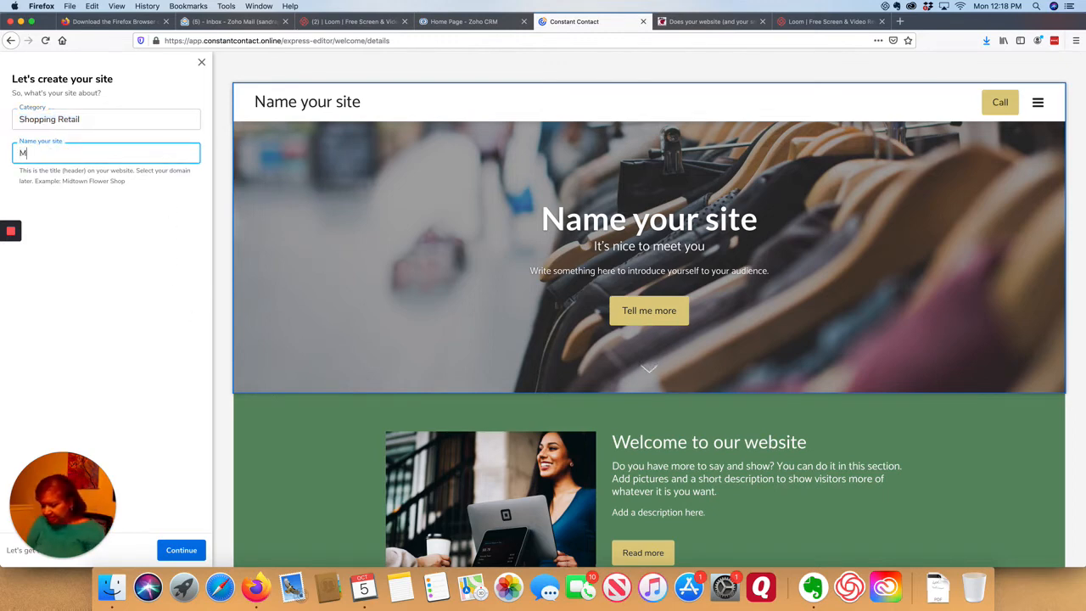
pyautogui.write('y ')
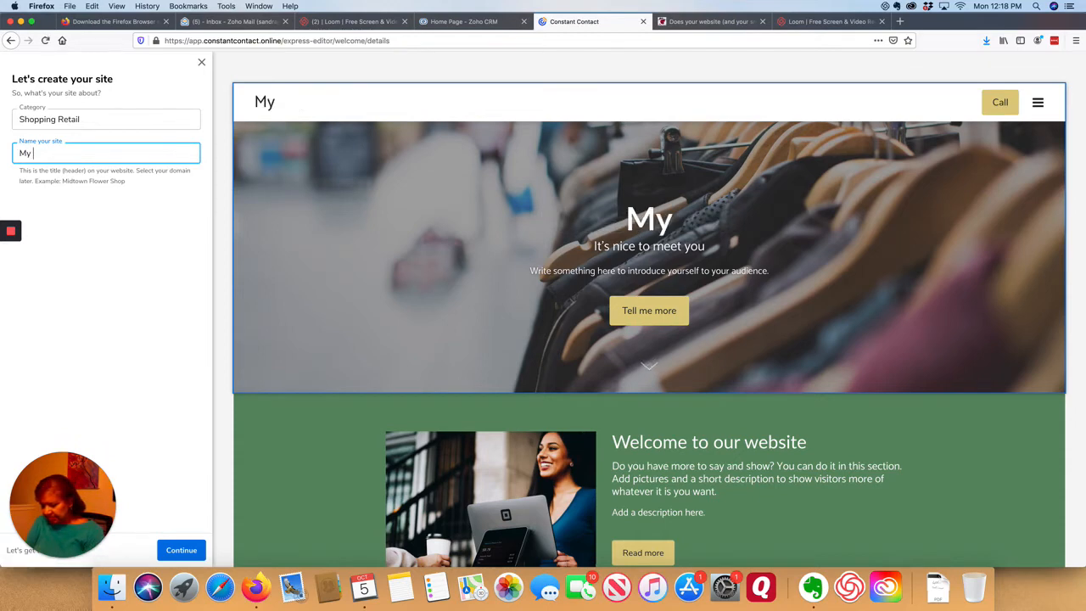
pyautogui.write('Jewer')
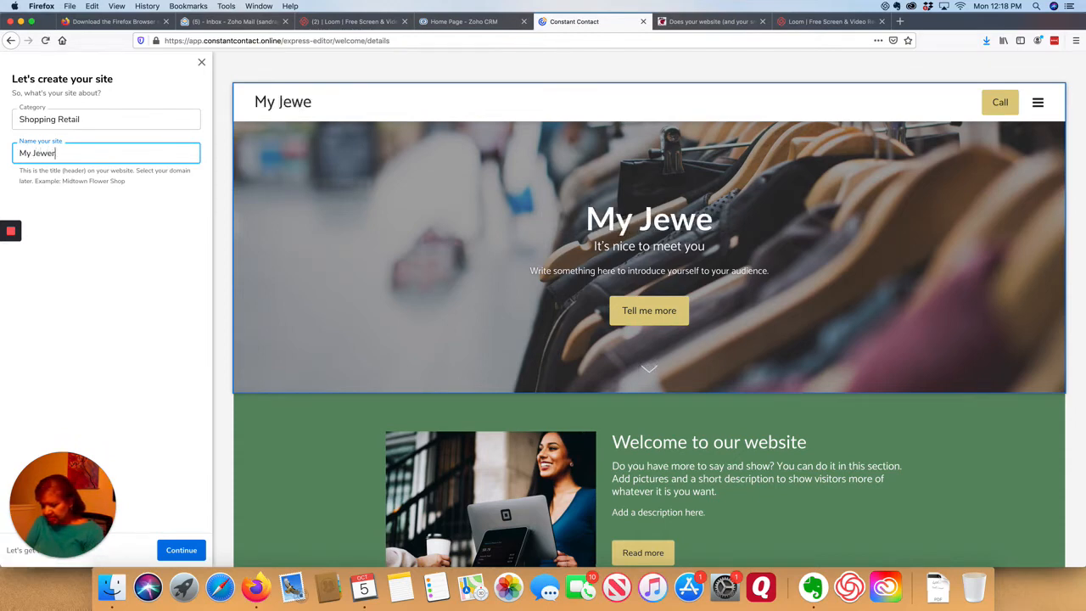
pyautogui.write('ly Sto')
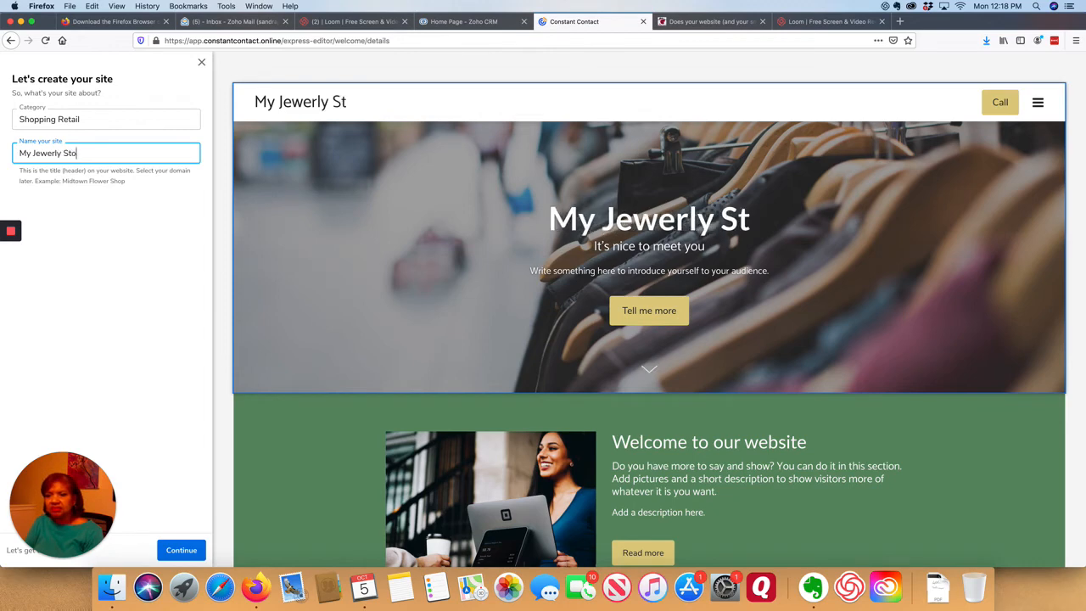
pyautogui.write('re')
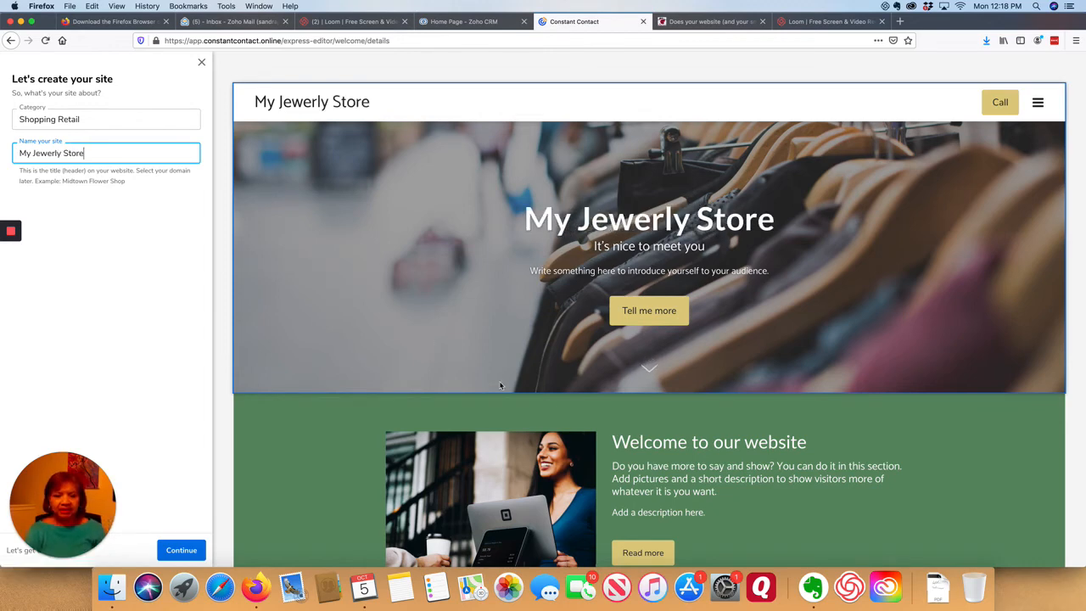
# Examine the site preview's welcome, map, business hours, contact and newsletter subscription sections.
pyautogui.scroll(-3, 562, 409)
pyautogui.scroll(-6, 562, 408)
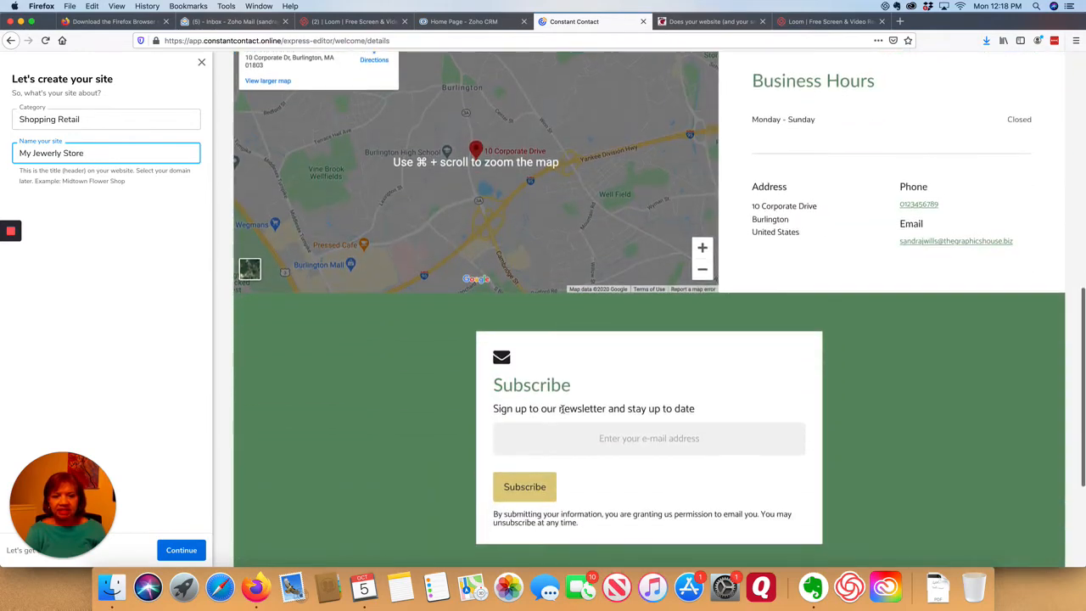
pyautogui.scroll(1, 562, 409)
pyautogui.scroll(1, 562, 409)
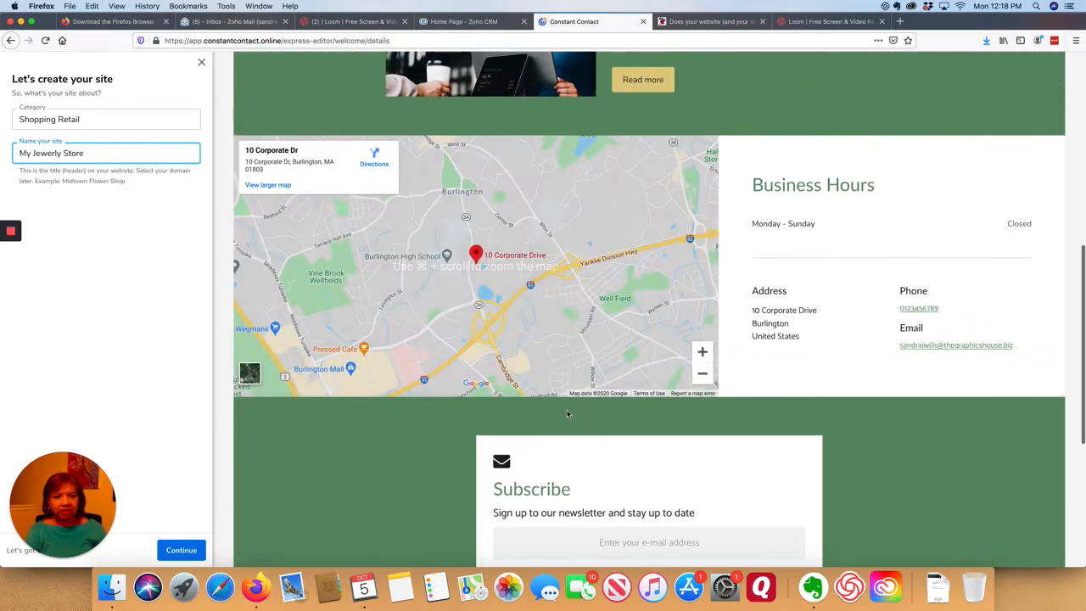
pyautogui.scroll(-2, 564, 414)
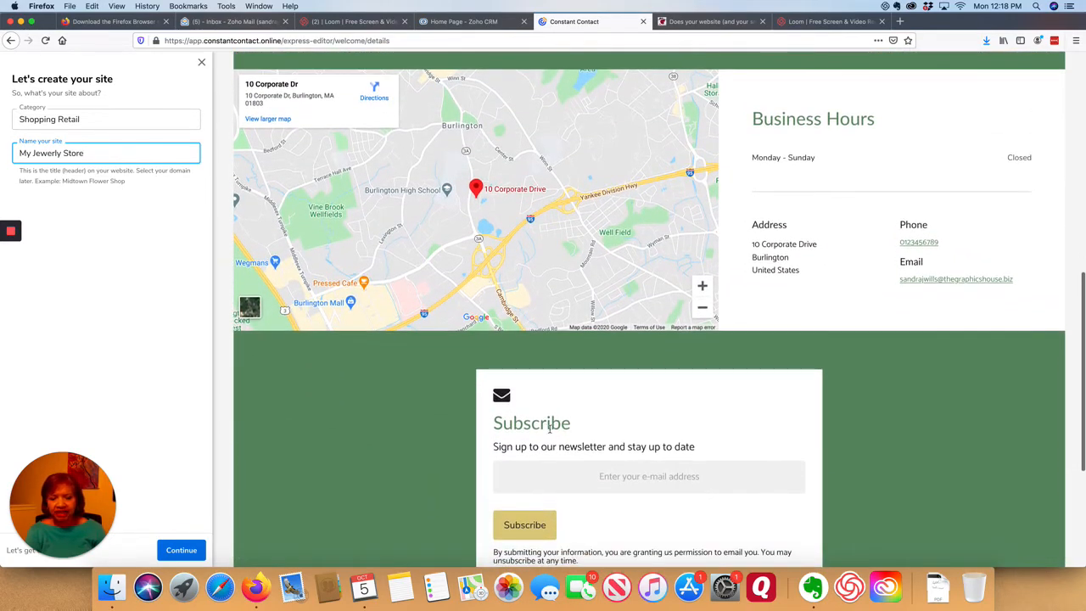
pyautogui.scroll(-2, 549, 429)
pyautogui.scroll(1, 550, 433)
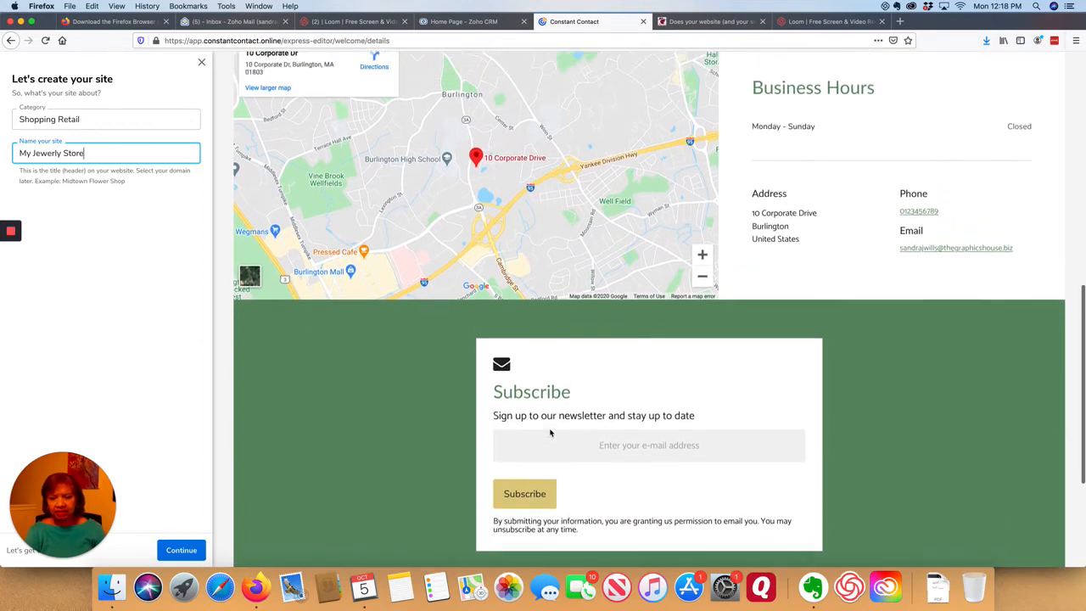
pyautogui.scroll(15, 550, 432)
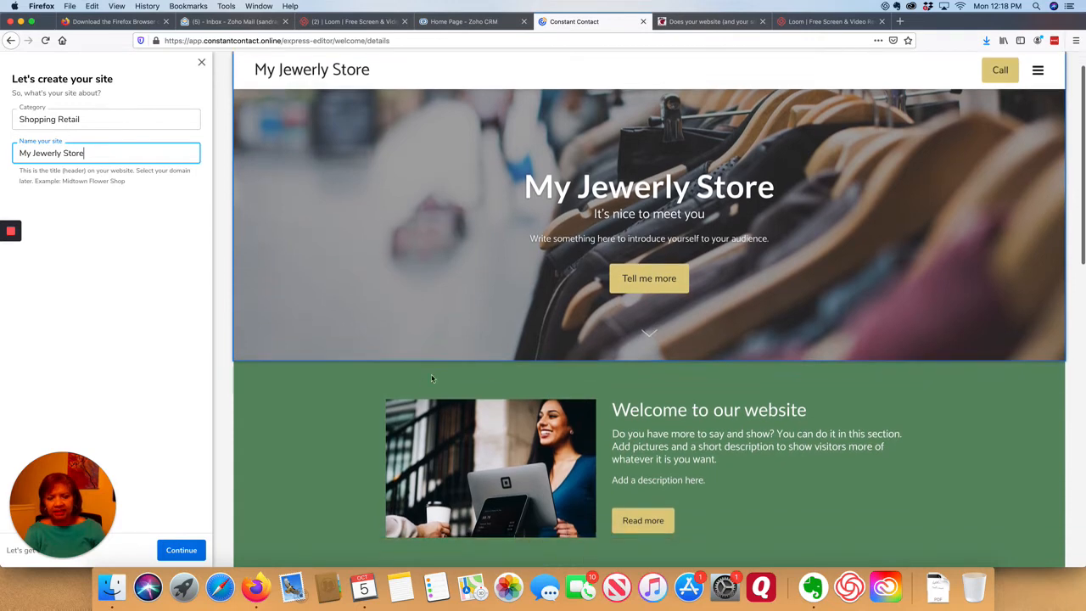
# Accept the site details and try the suggested cover images, settling on the woman in a red sweater at a counter.
pyautogui.click(181, 551)
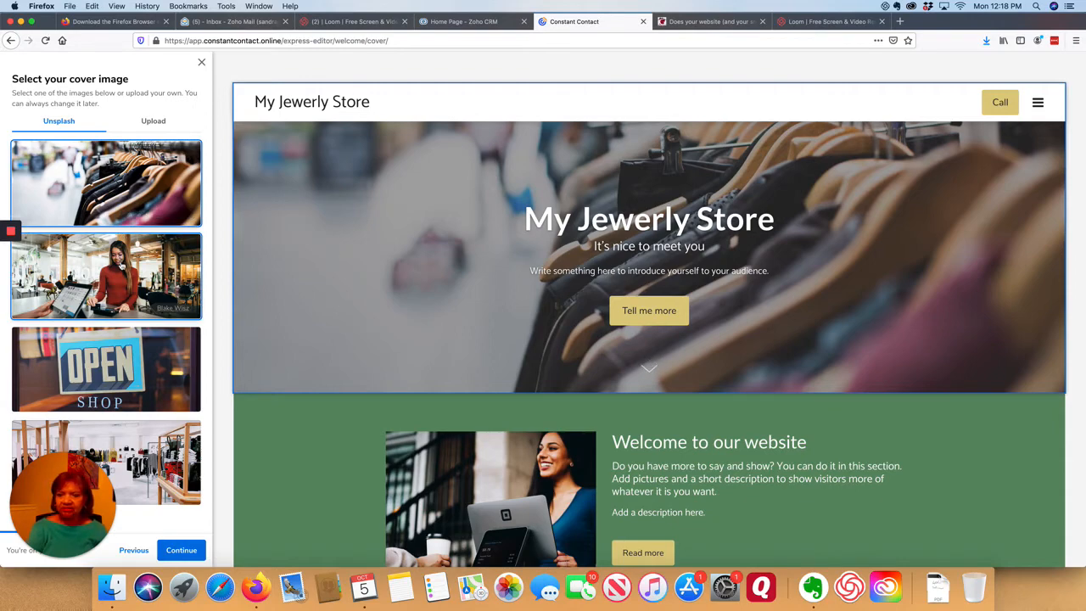
pyautogui.click(120, 257)
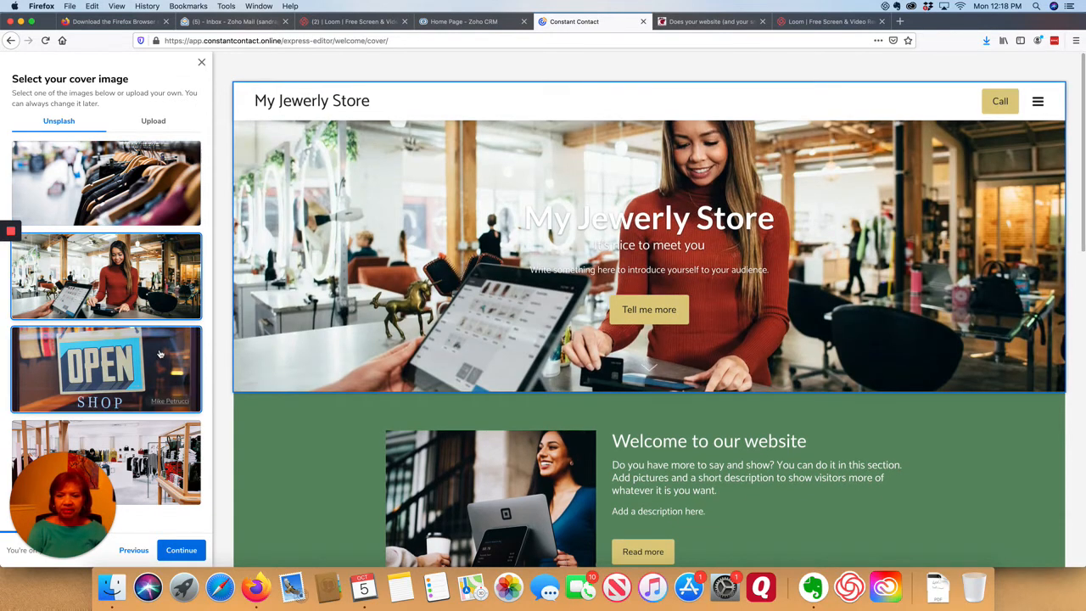
pyautogui.click(159, 353)
pyautogui.click(134, 447)
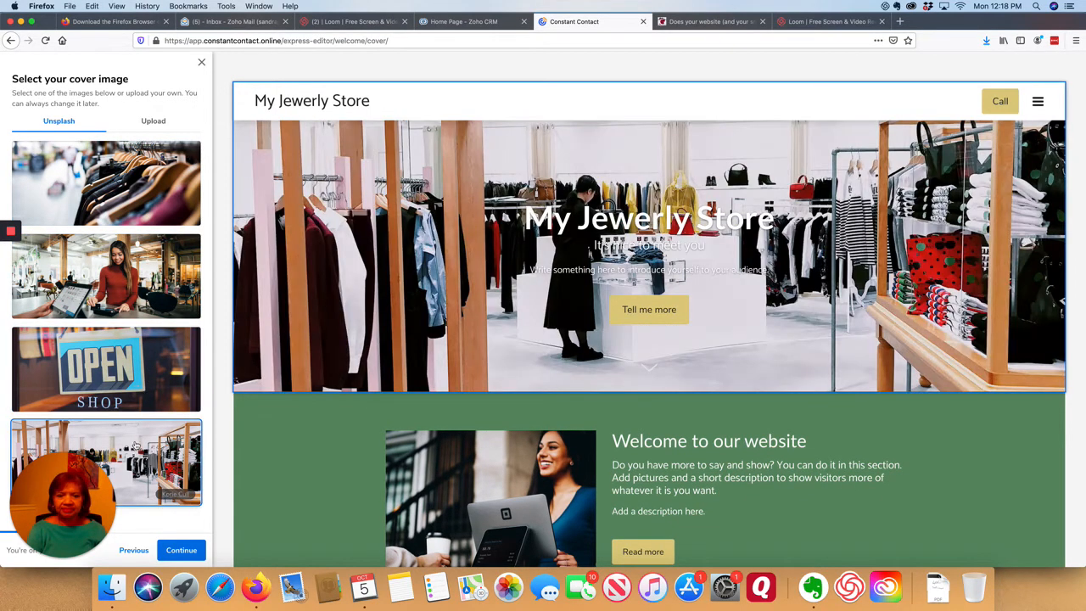
pyautogui.click(158, 287)
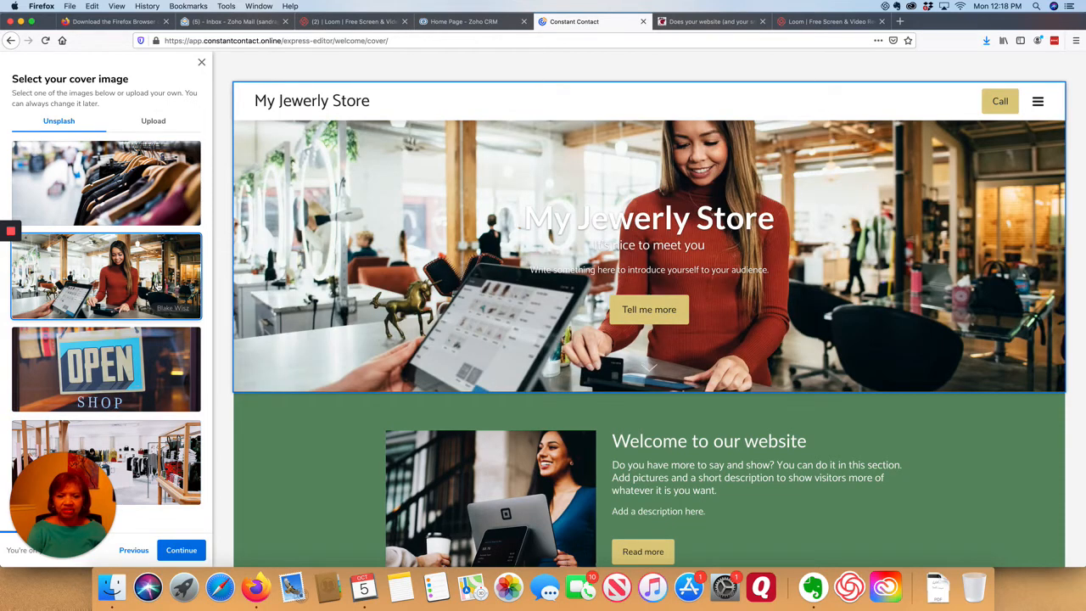
# Open the upload option for a custom cover image and cancel the file selection.
pyautogui.click(154, 121)
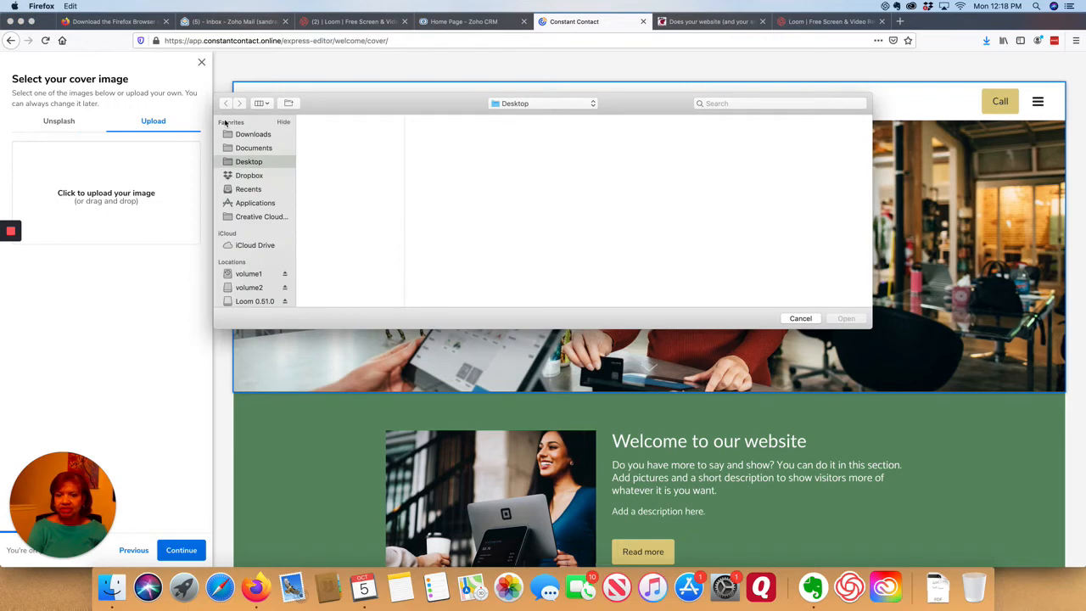
pyautogui.click(801, 318)
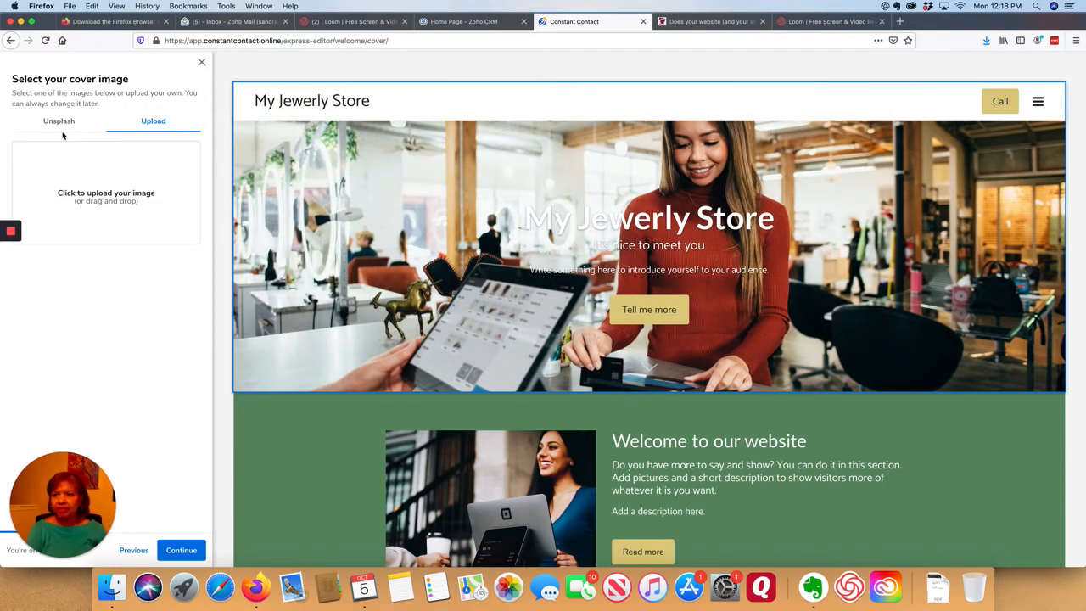
# Keep the current cover image and skip uploading a logo.
pyautogui.click(186, 551)
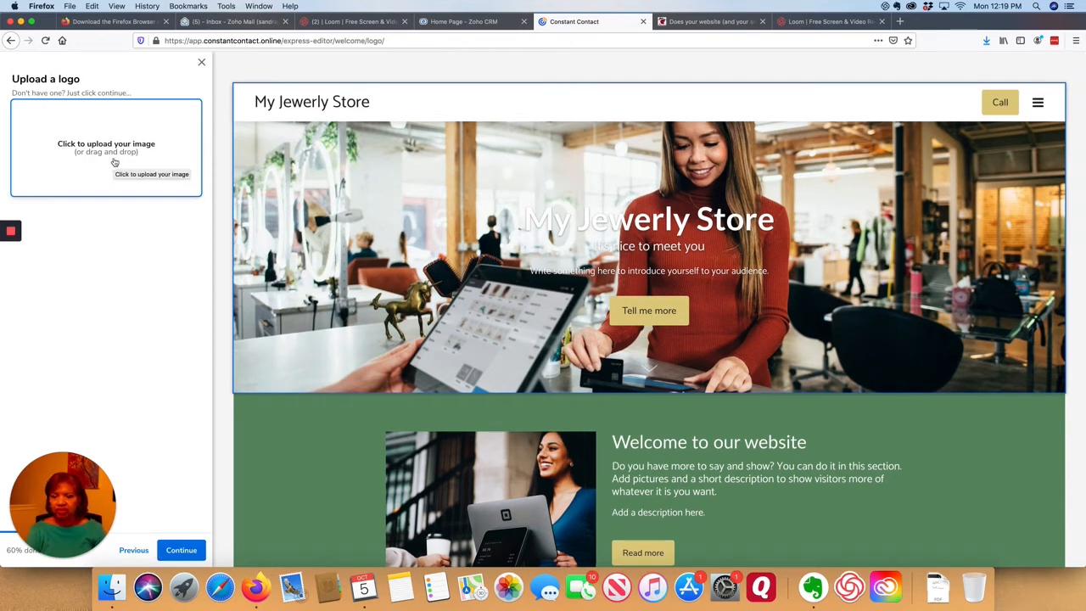
pyautogui.click(176, 550)
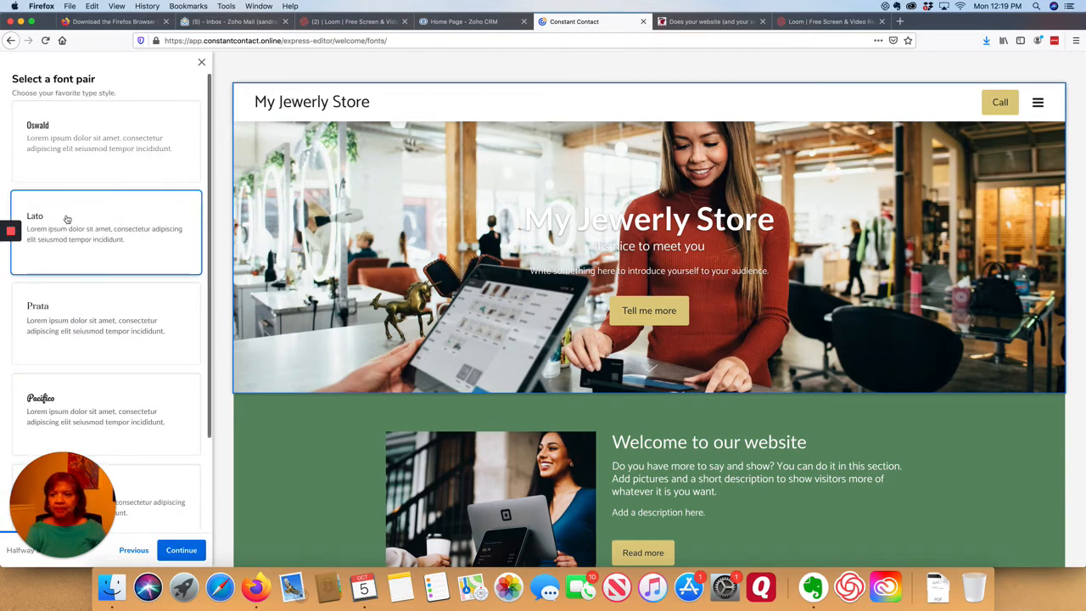
# Try the Oswald, Lato, Prata and Pacifico font pairs and settle on Source Serif Pro for the site.
pyautogui.click(68, 138)
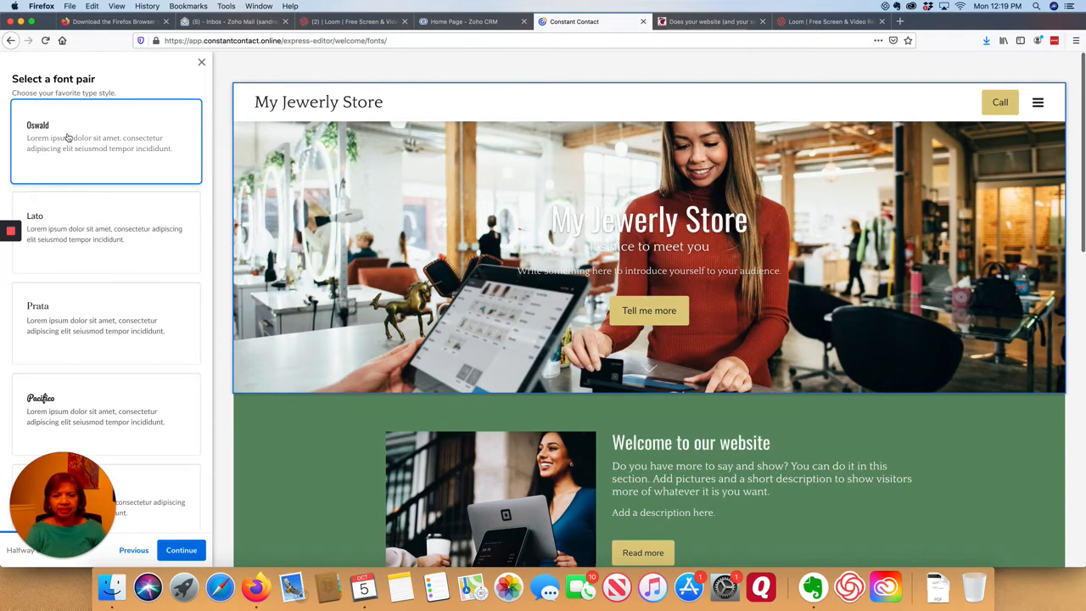
pyautogui.click(71, 252)
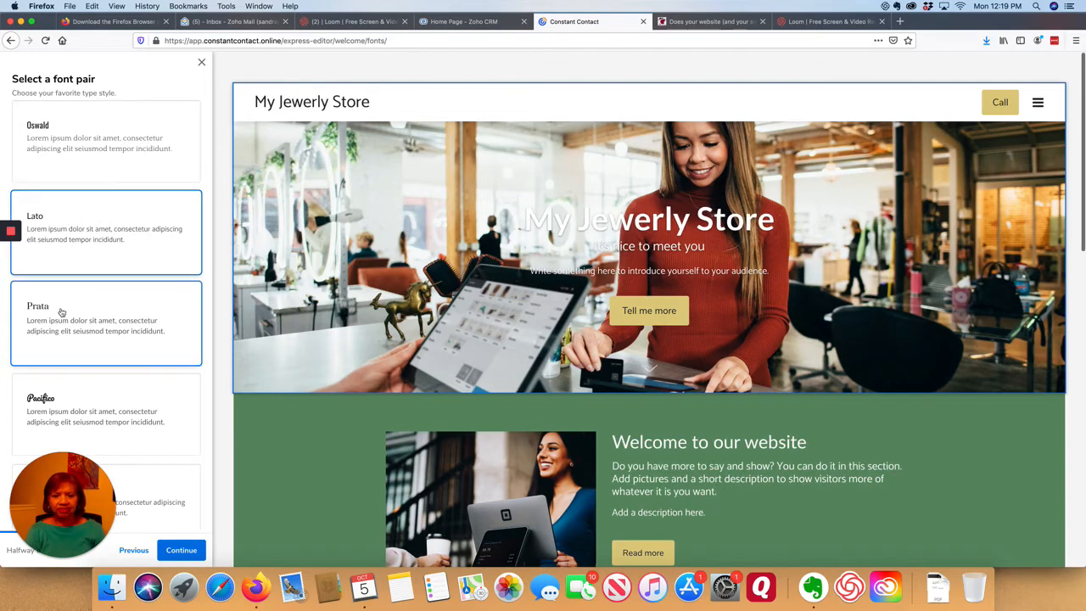
pyautogui.click(57, 315)
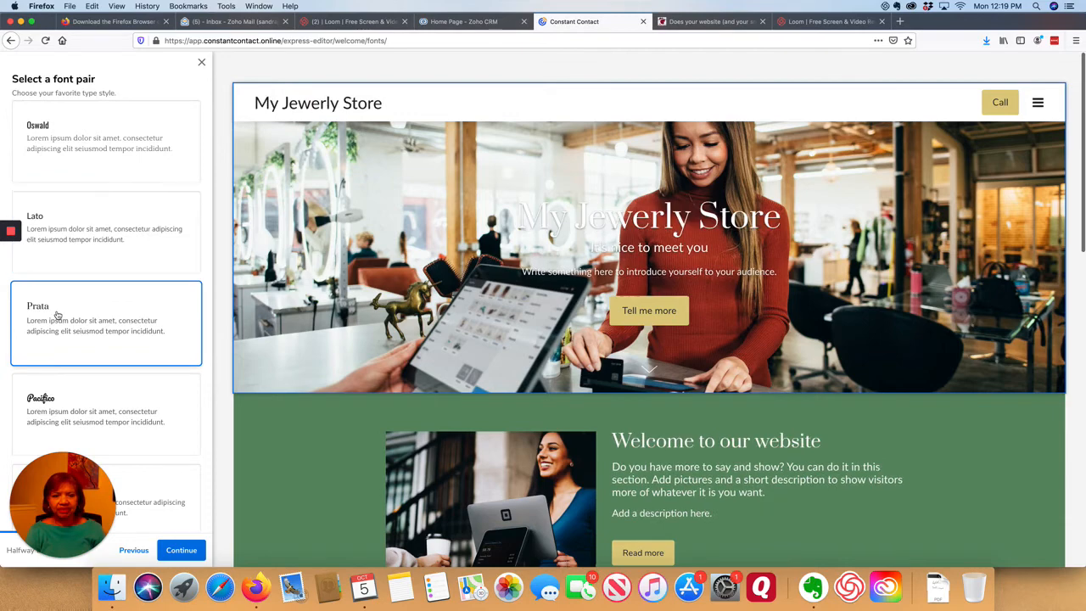
pyautogui.click(81, 416)
pyautogui.scroll(-3, 92, 408)
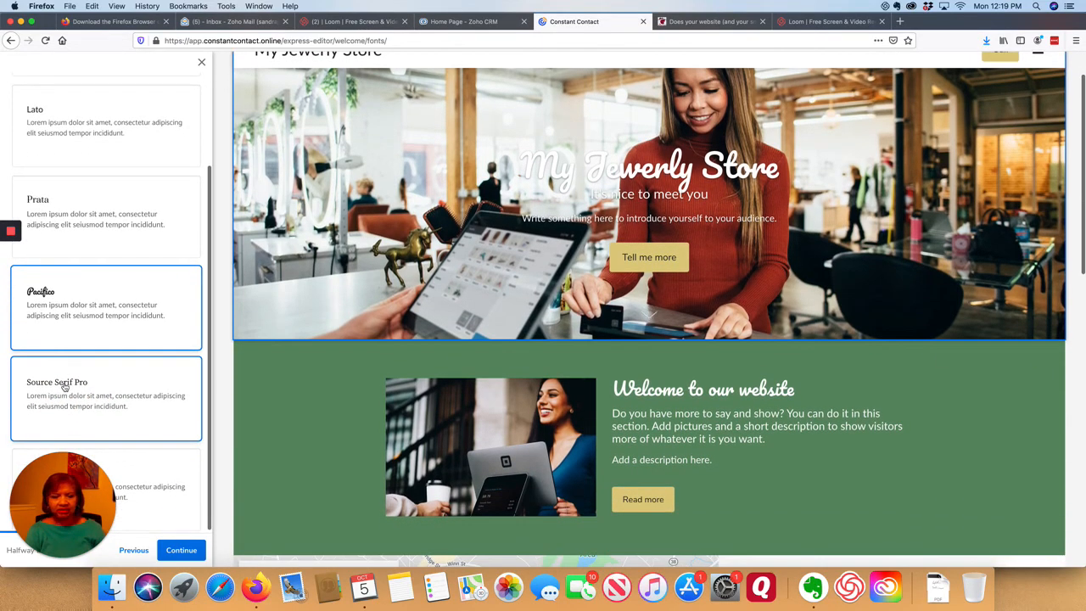
pyautogui.click(62, 383)
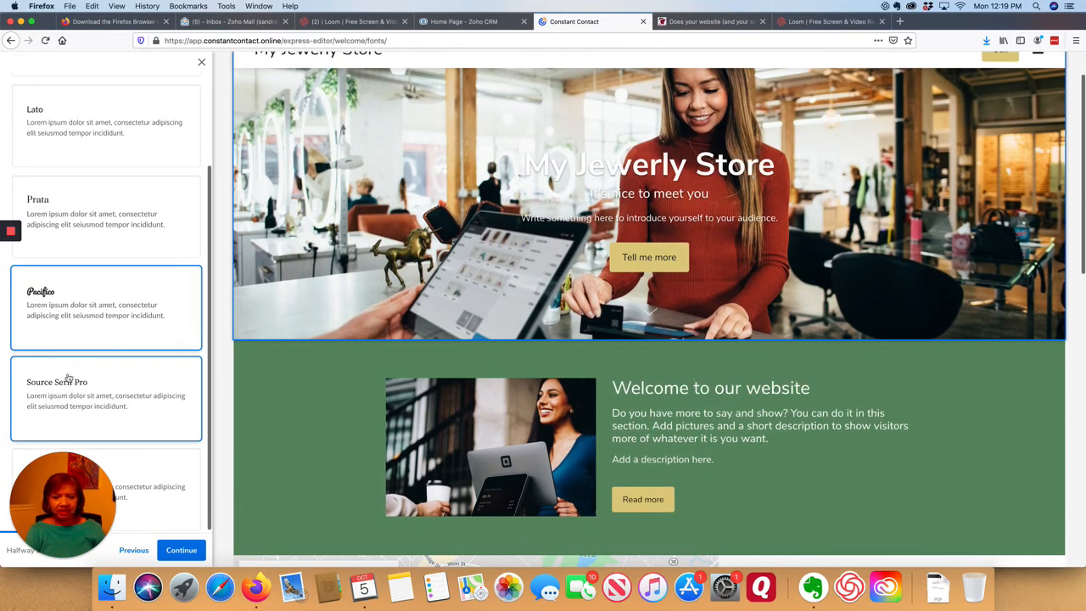
pyautogui.scroll(2, 78, 348)
pyautogui.scroll(2, 175, 404)
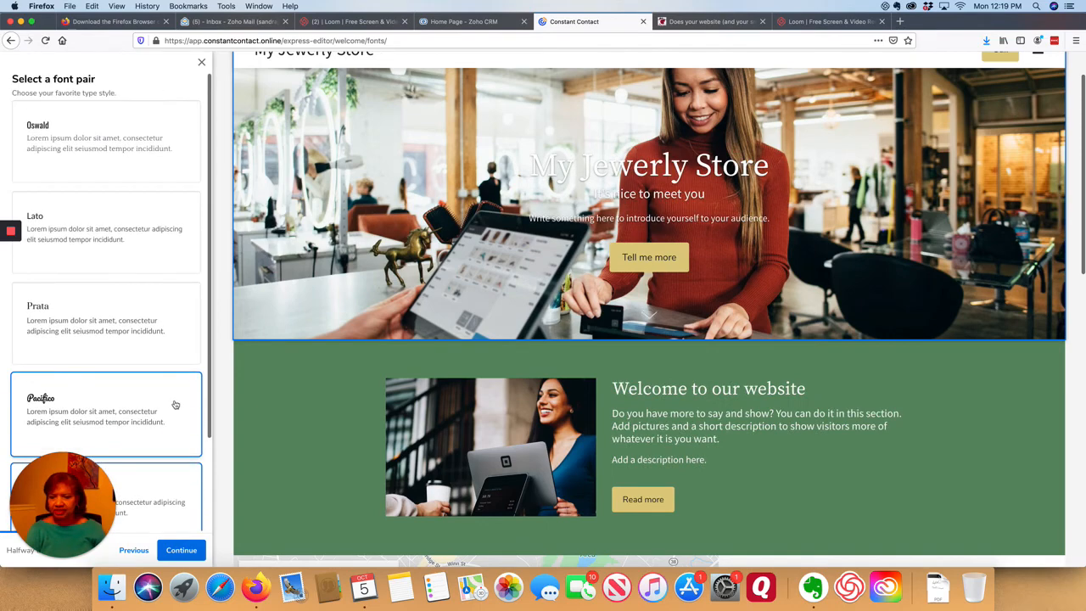
pyautogui.scroll(-3, 175, 400)
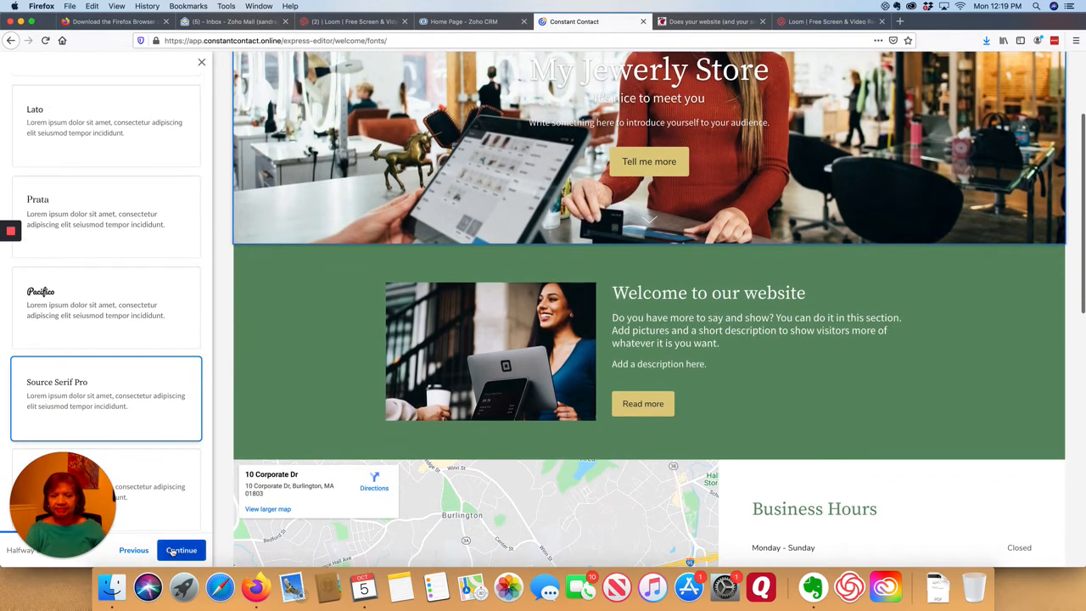
pyautogui.click(181, 550)
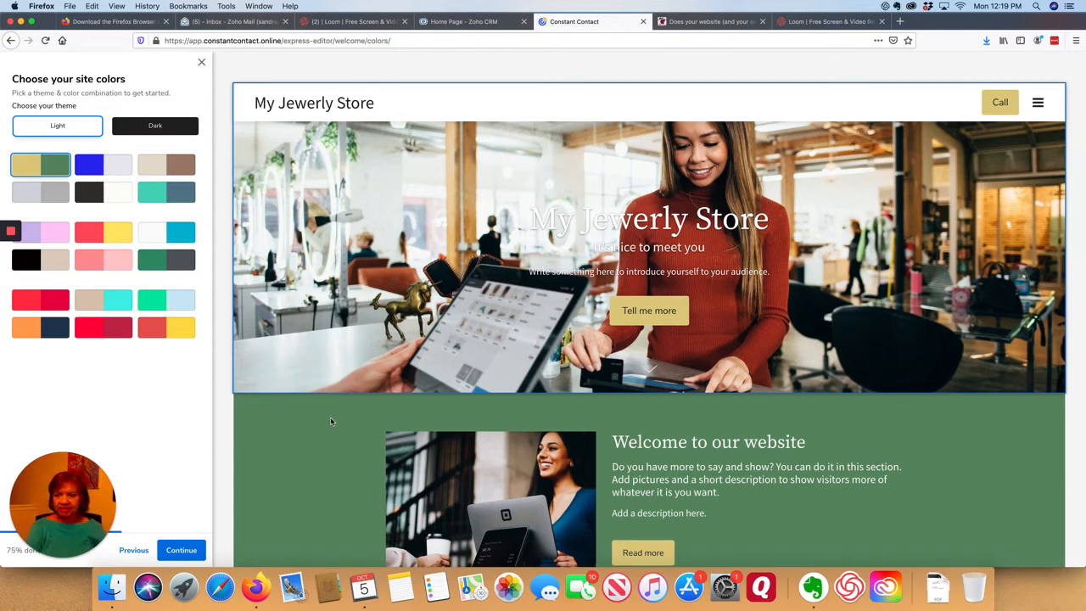
# Switch the site to the Dark theme, try several color combinations and settle on white with turquoise blue.
pyautogui.click(153, 127)
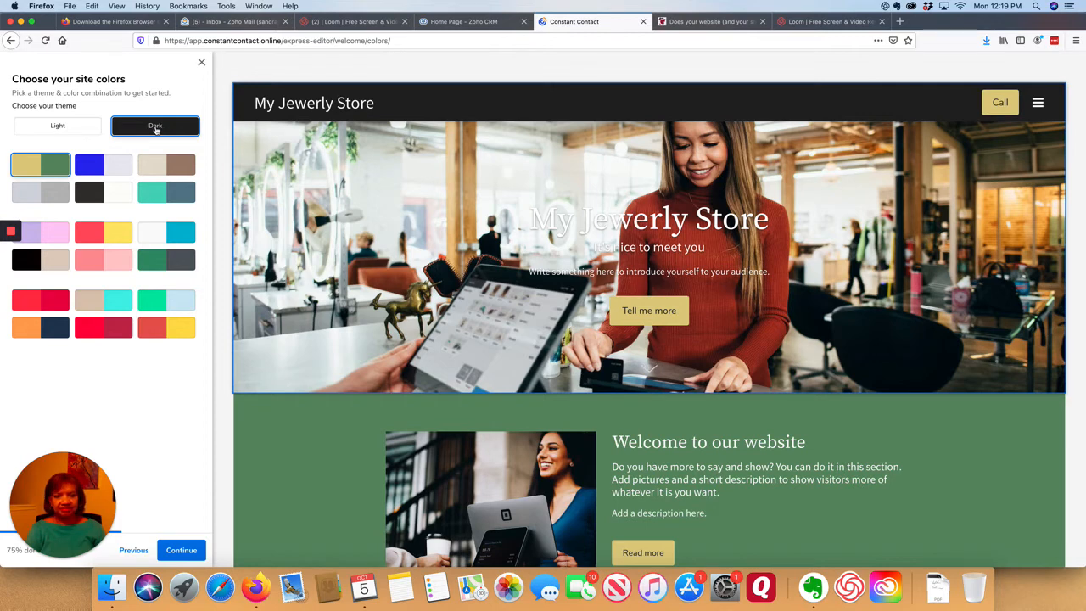
pyautogui.click(53, 199)
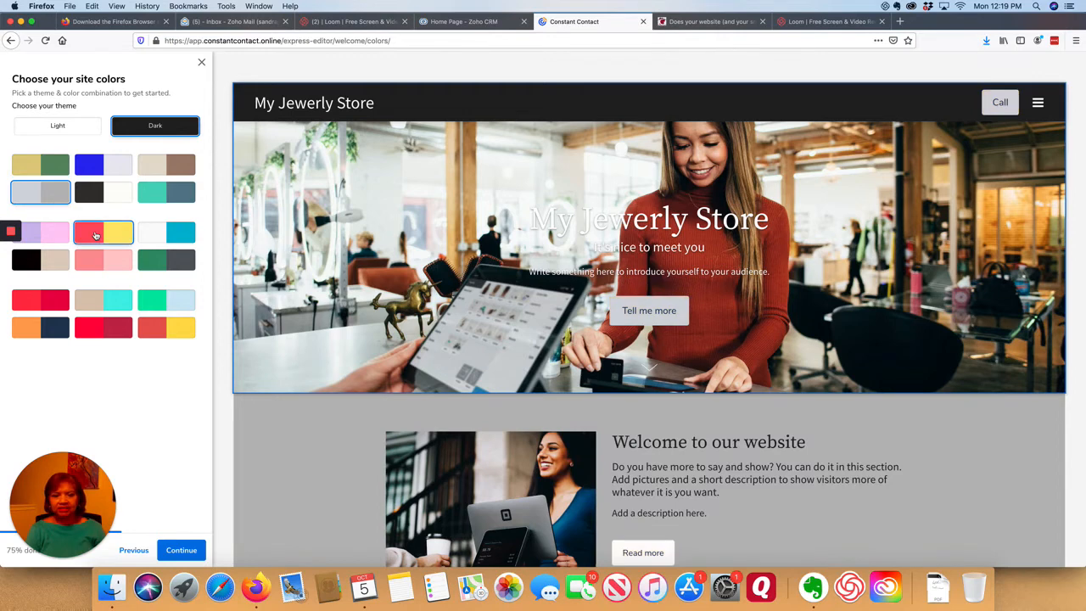
pyautogui.click(95, 236)
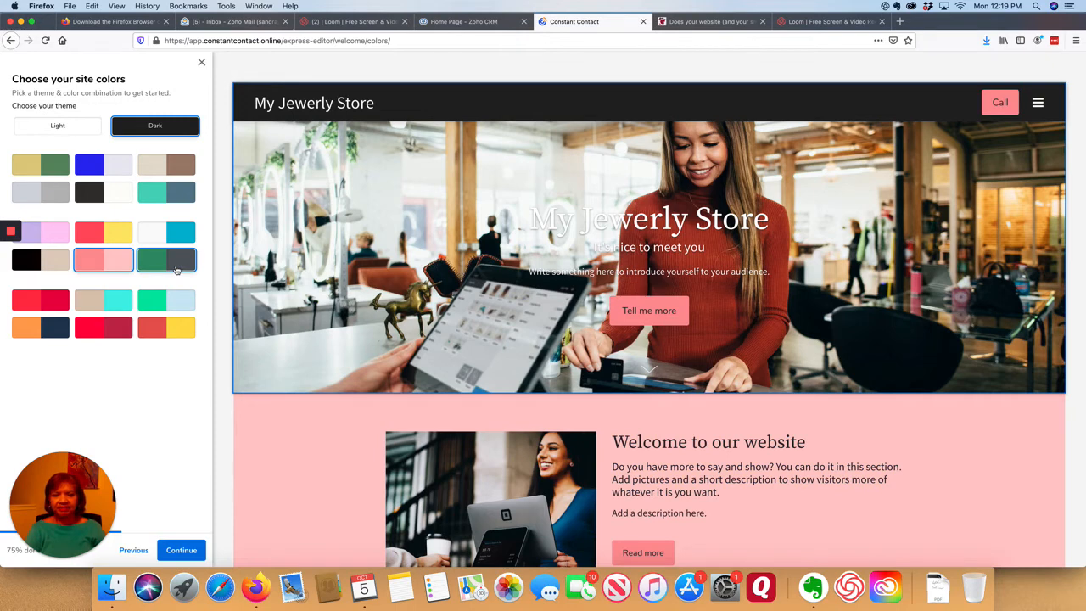
pyautogui.click(176, 270)
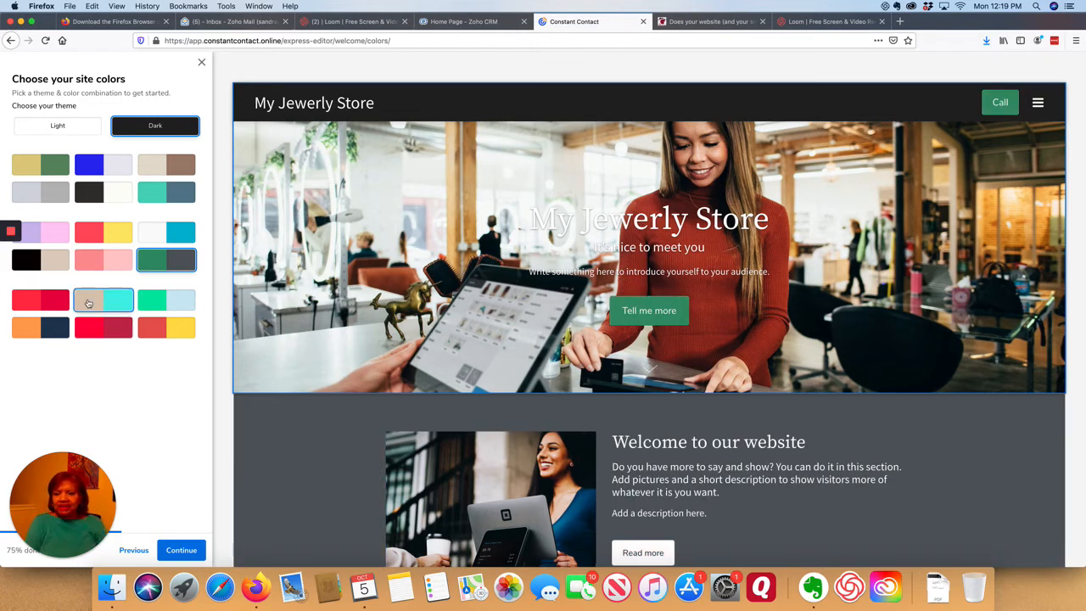
pyautogui.click(87, 302)
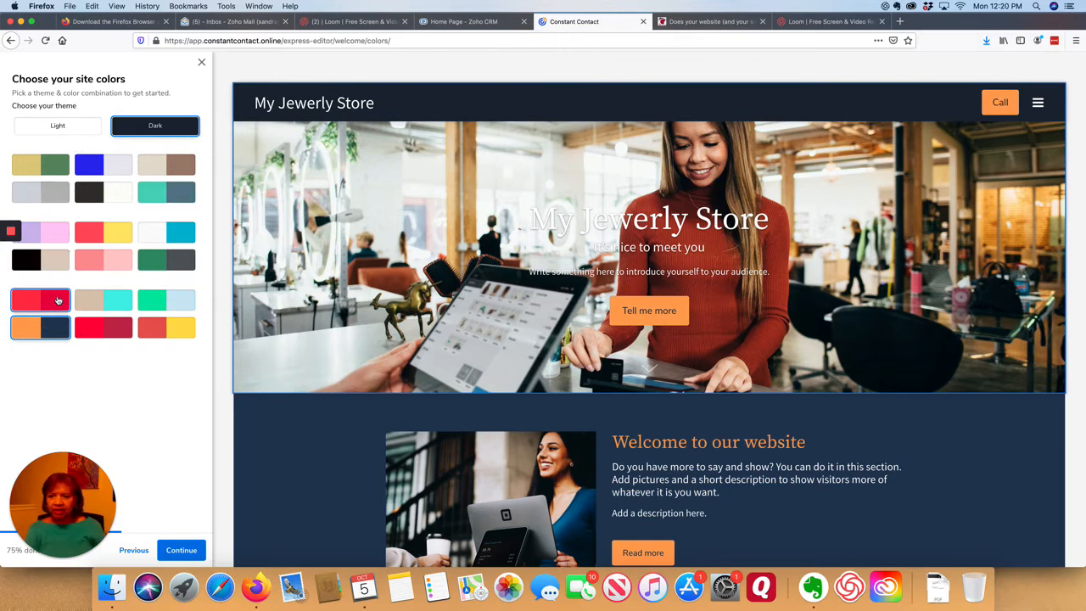
pyautogui.click(91, 232)
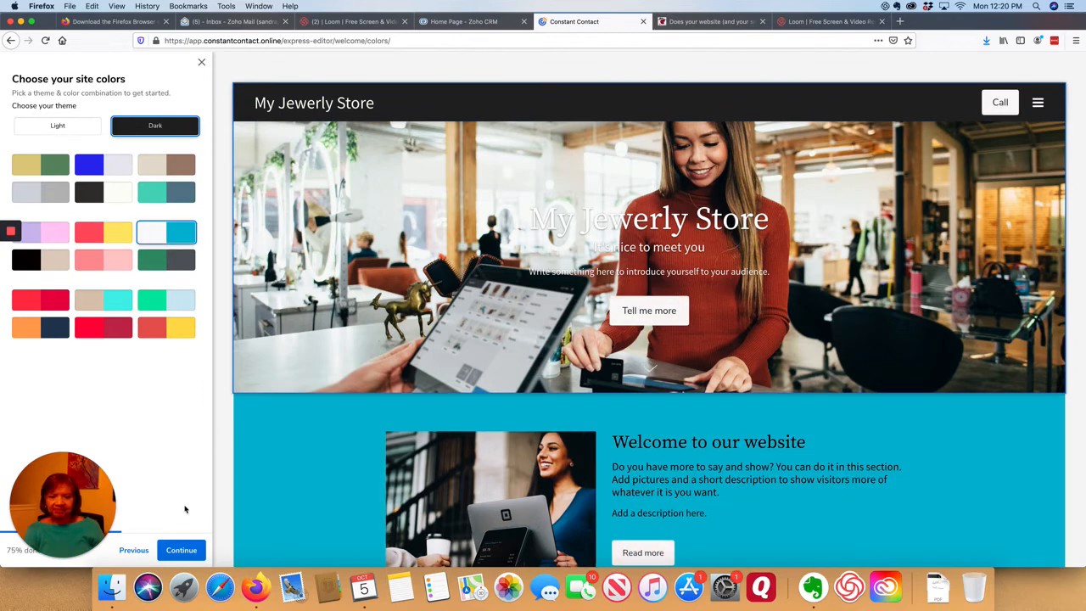
pyautogui.click(181, 550)
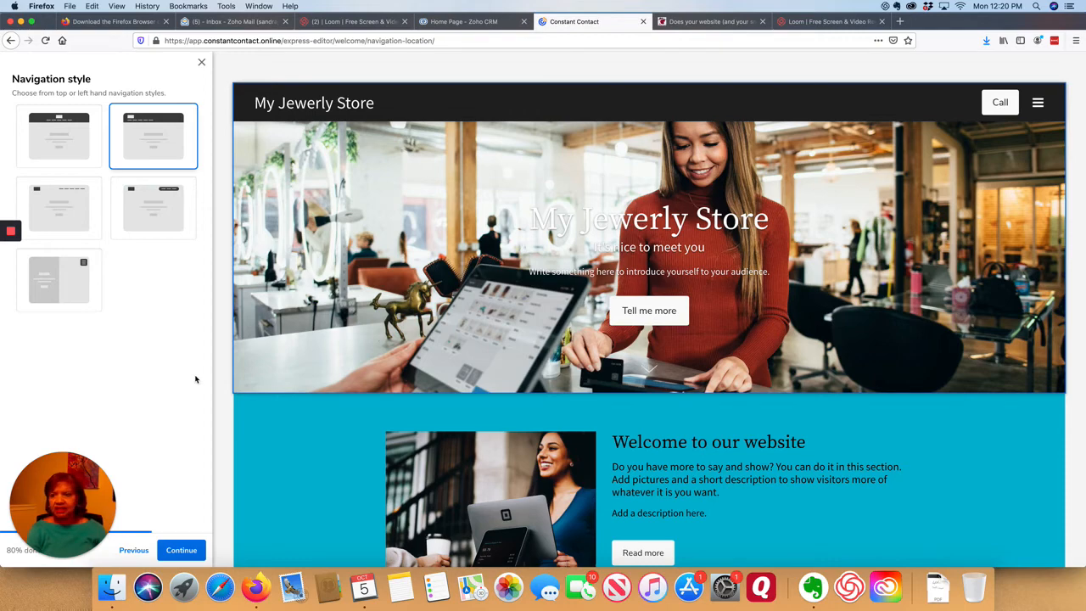
# Try the five navigation styles and settle on the dark header with the site title centered above the page links.
pyautogui.click(58, 138)
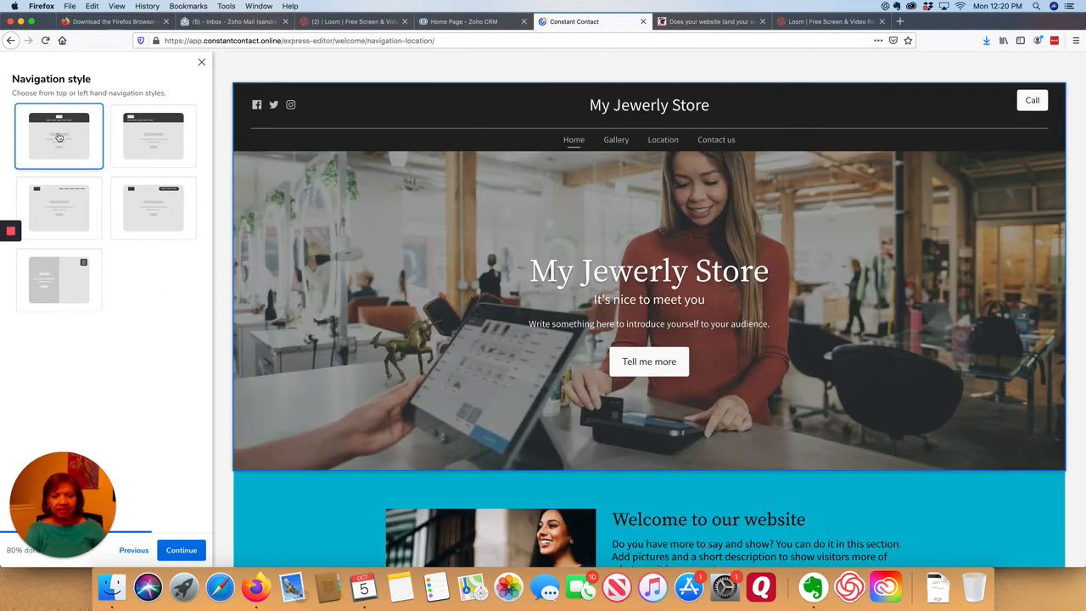
pyautogui.click(66, 207)
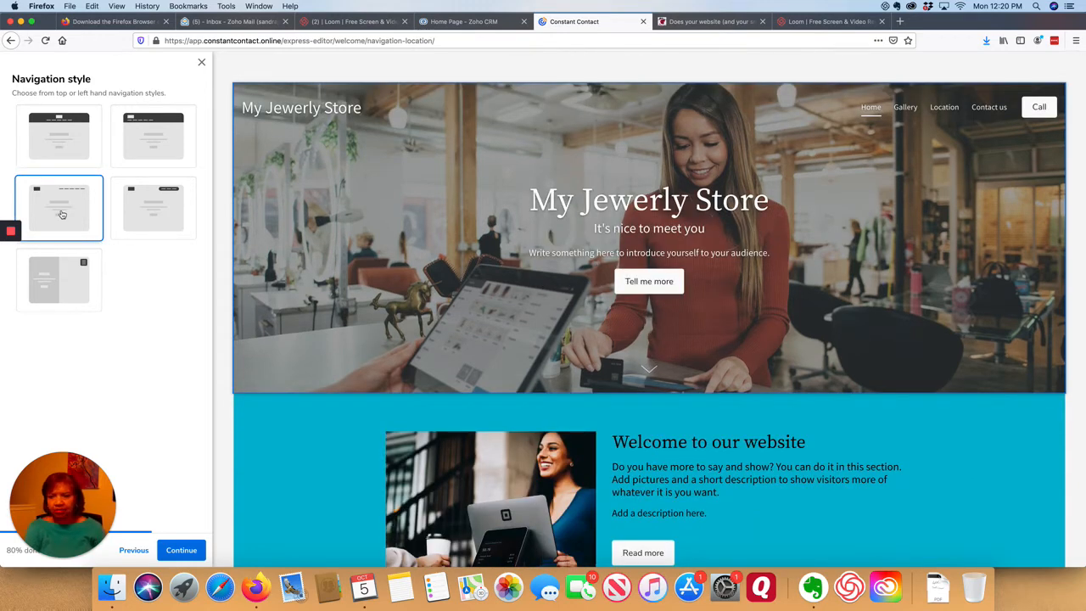
pyautogui.click(45, 271)
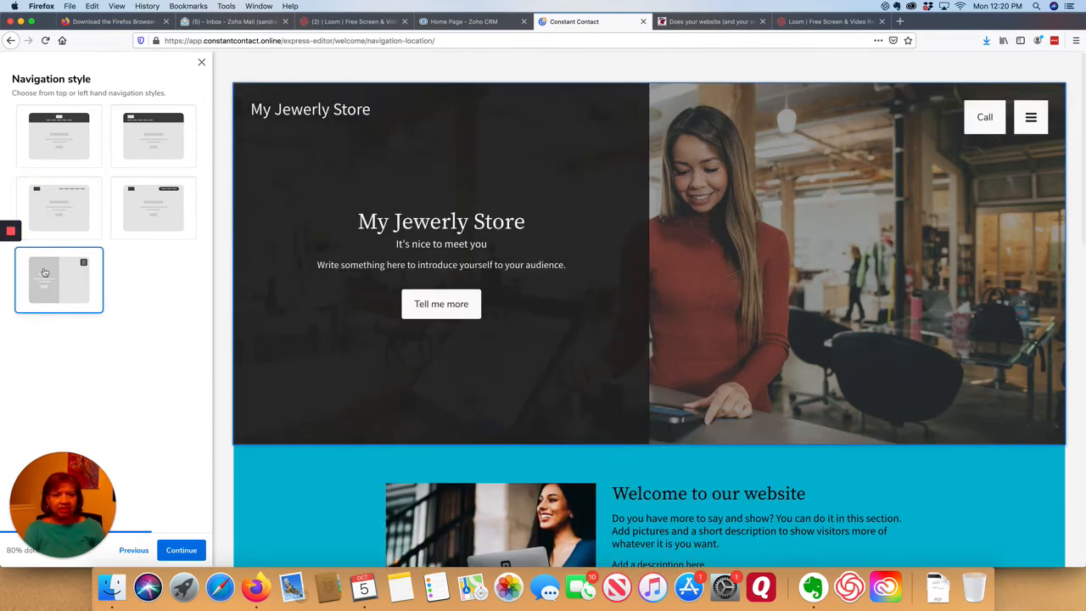
pyautogui.click(135, 194)
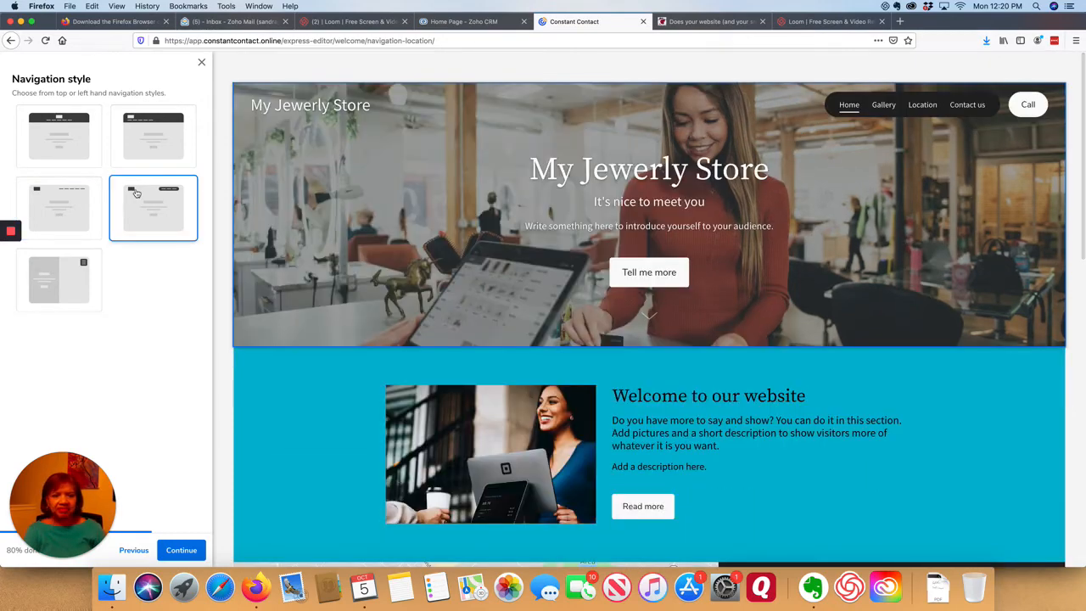
pyautogui.click(155, 158)
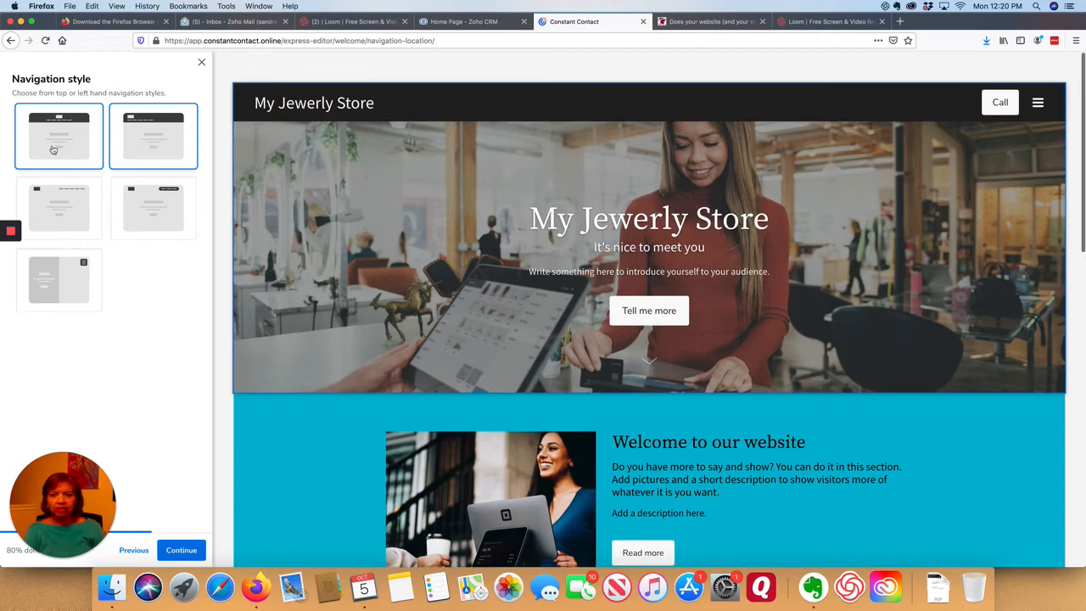
pyautogui.click(52, 149)
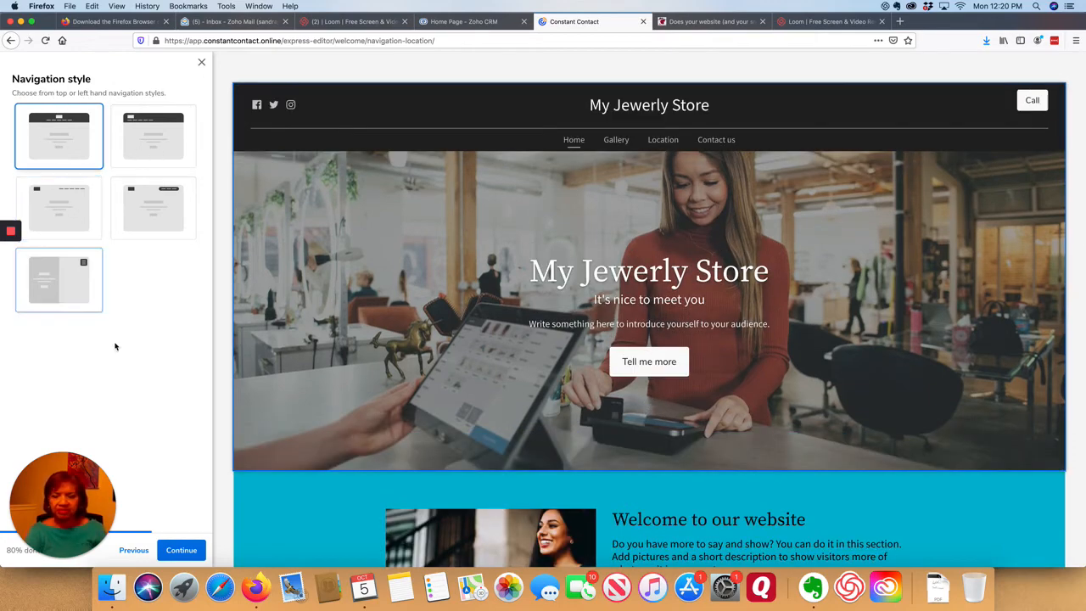
pyautogui.click(180, 550)
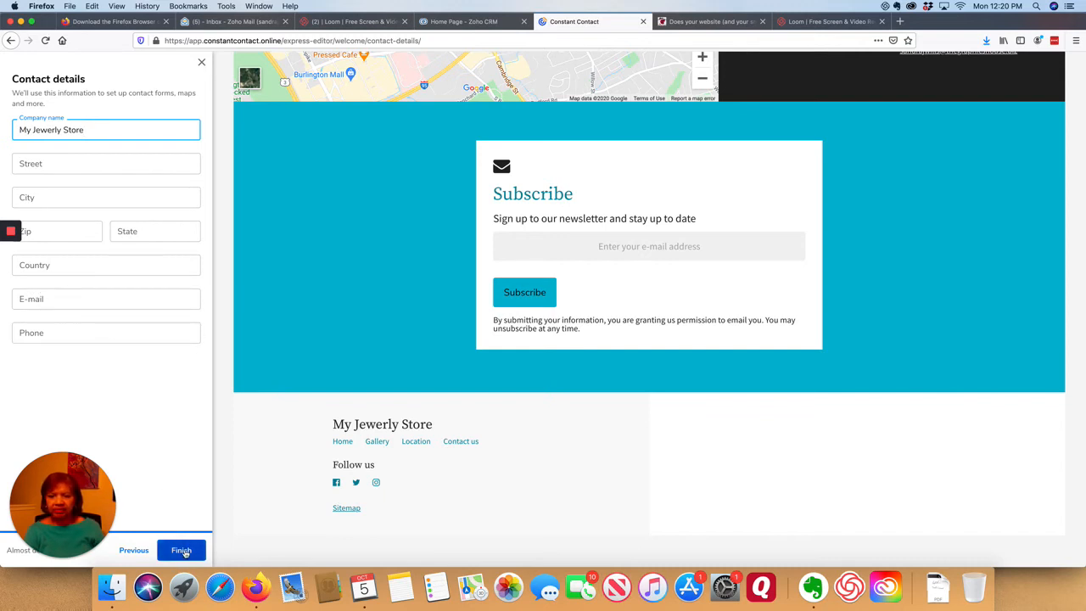
# Finish the site setup with only the company name filled in under the contact details.
pyautogui.click(345, 487)
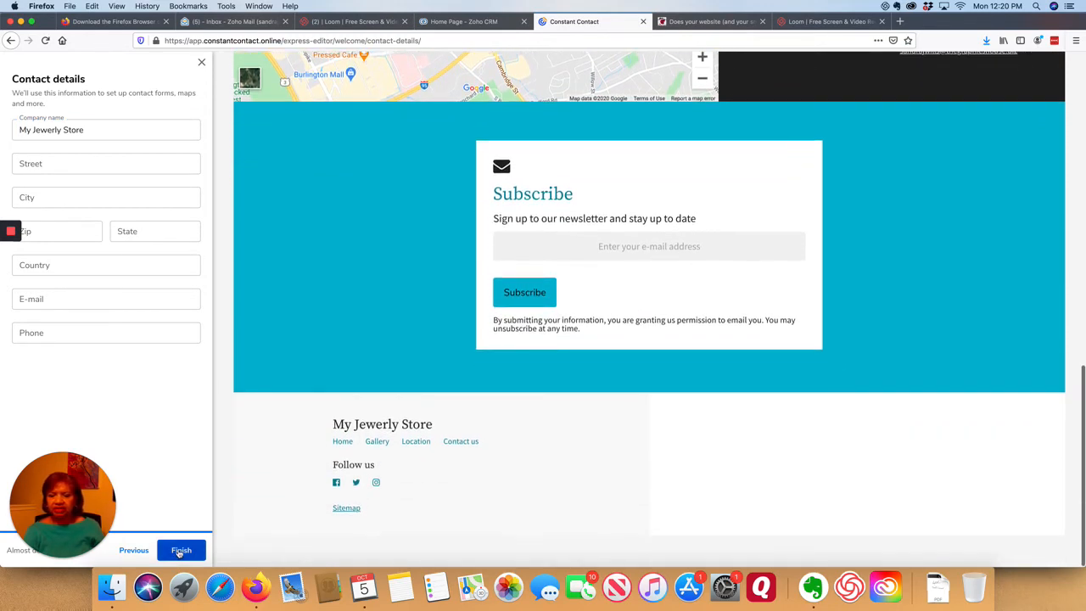
pyautogui.click(180, 550)
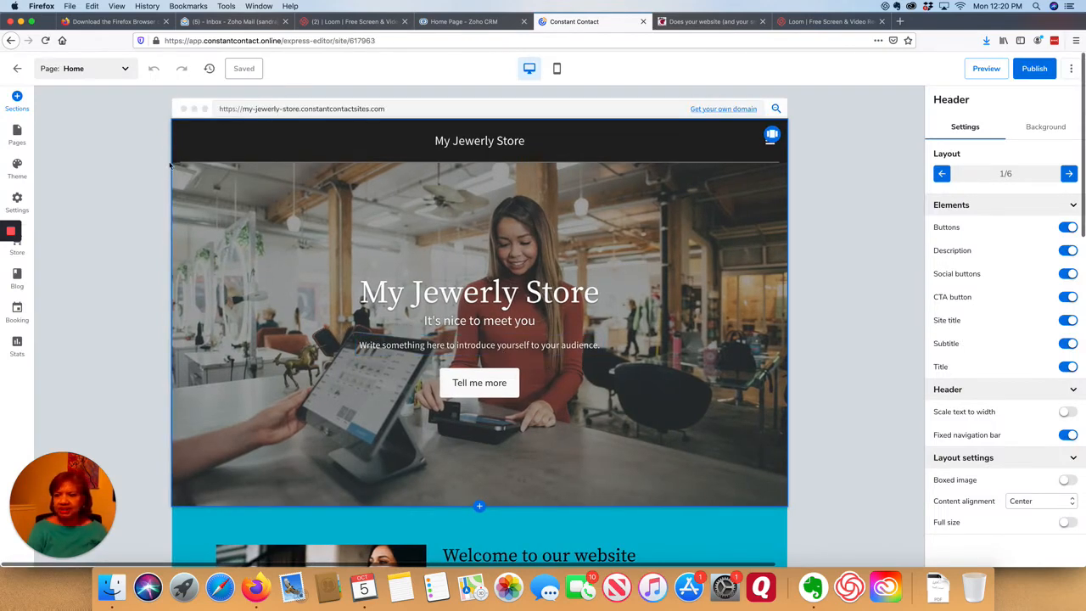
# Open the site's page list and look at the Contact us and Location pages.
pyautogui.click(17, 131)
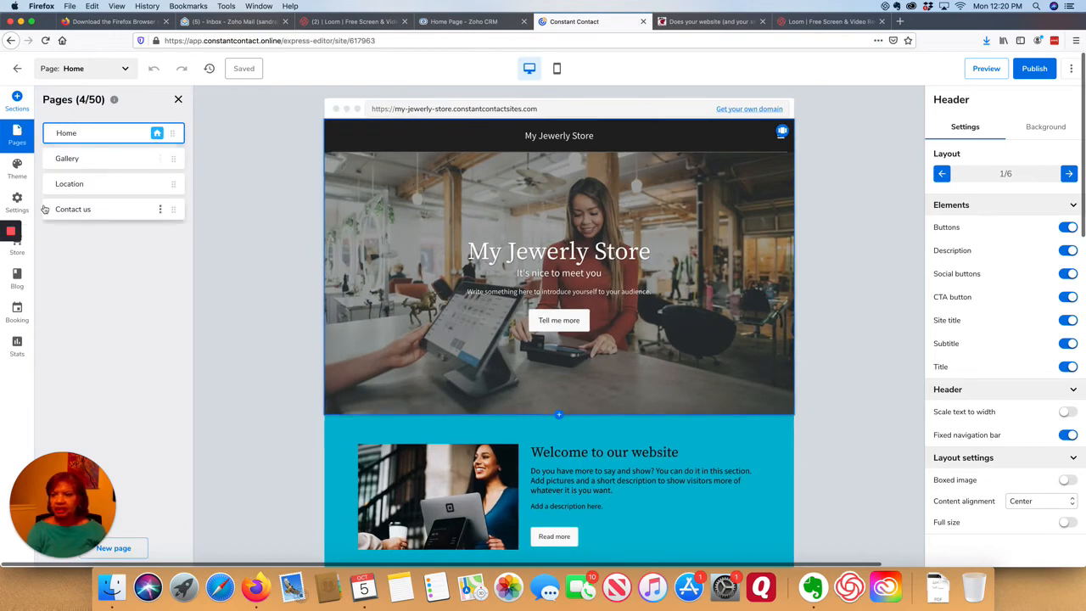
pyautogui.click(74, 209)
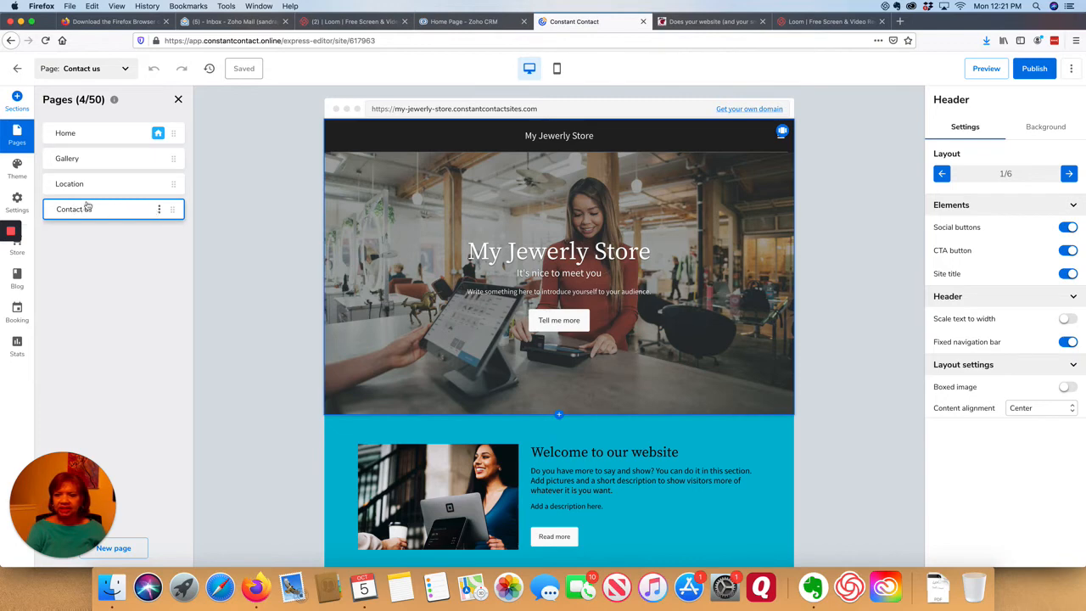
pyautogui.click(85, 184)
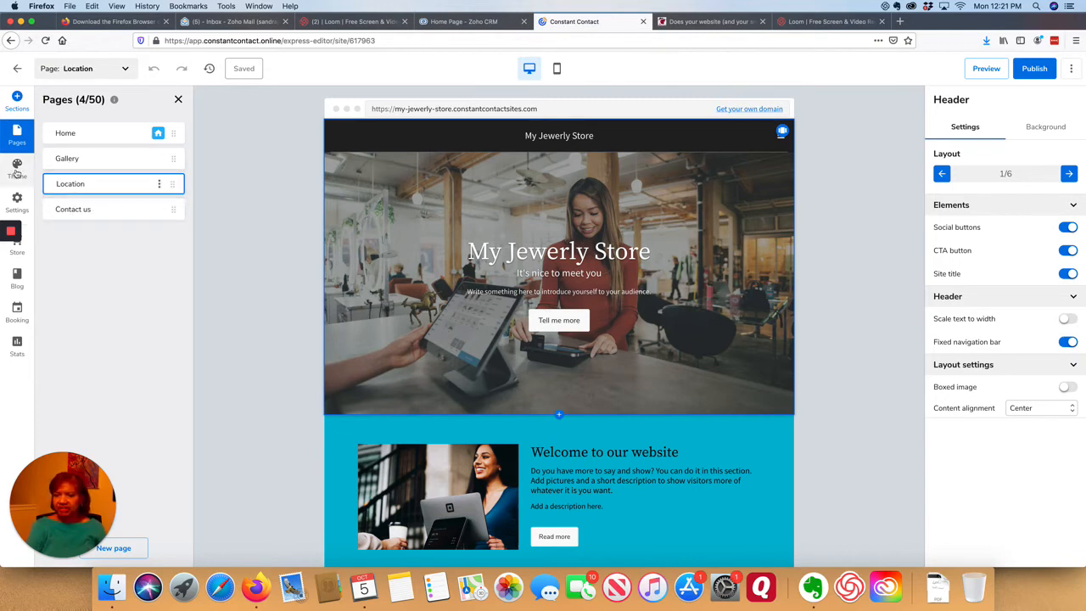
# Open the theme color settings and look across the previews of all the site's pages.
pyautogui.click(16, 170)
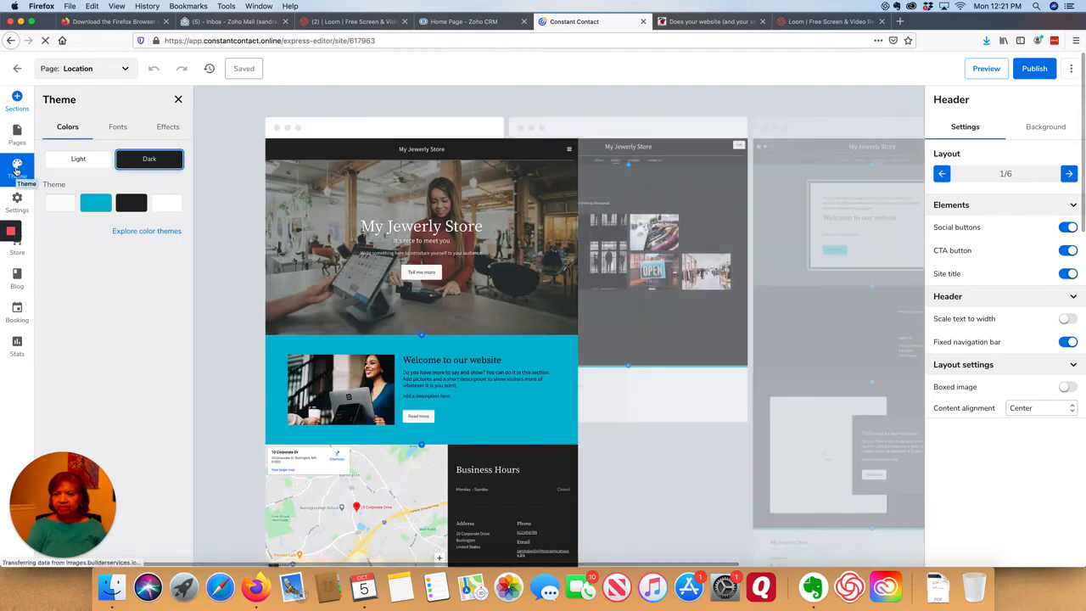
pyautogui.hscroll(5, 558, 344)
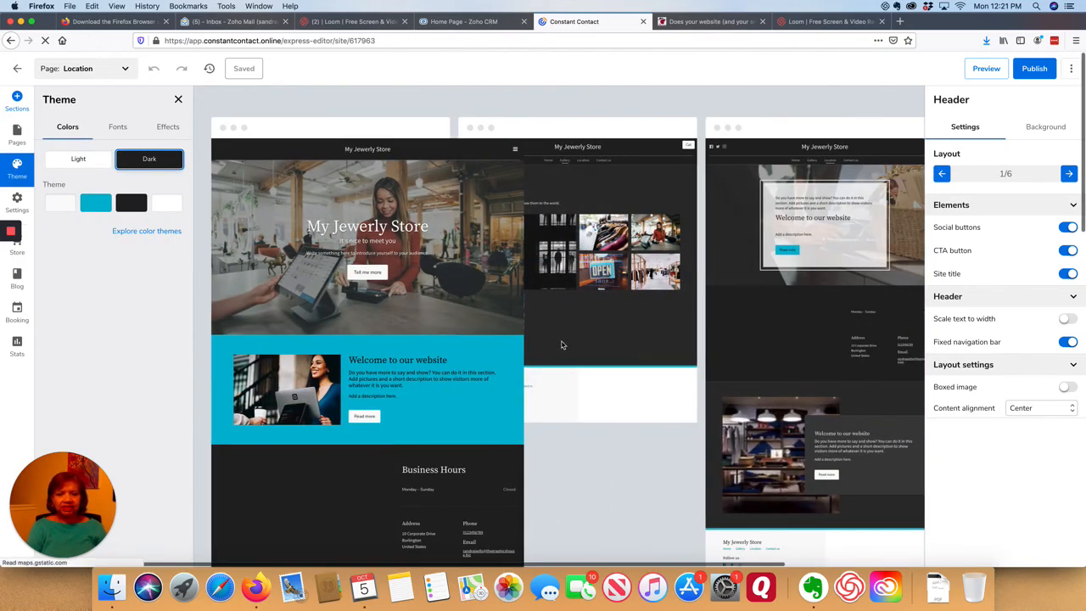
pyautogui.hscroll(3, 557, 344)
pyautogui.hscroll(-4, 560, 343)
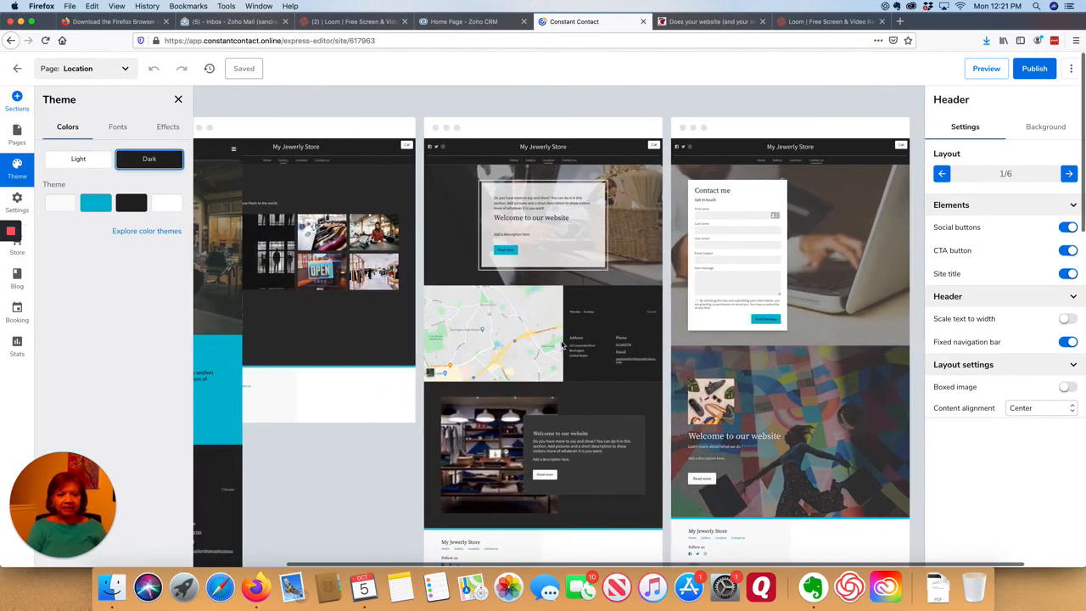
pyautogui.hscroll(-4, 561, 344)
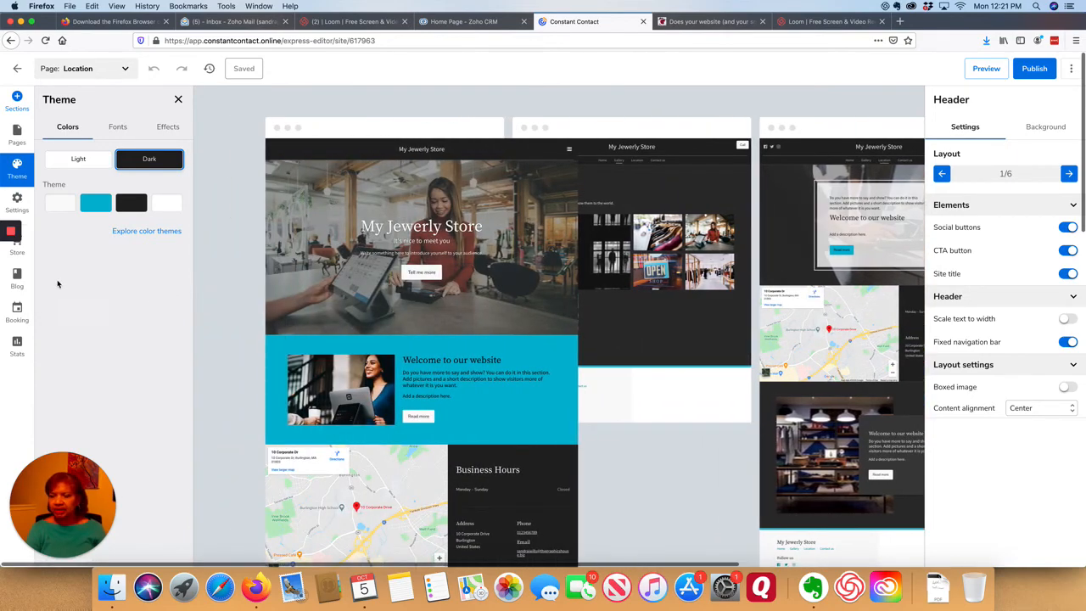
# Check the option to add a blog page and decline it.
pyautogui.moveTo(16, 280)
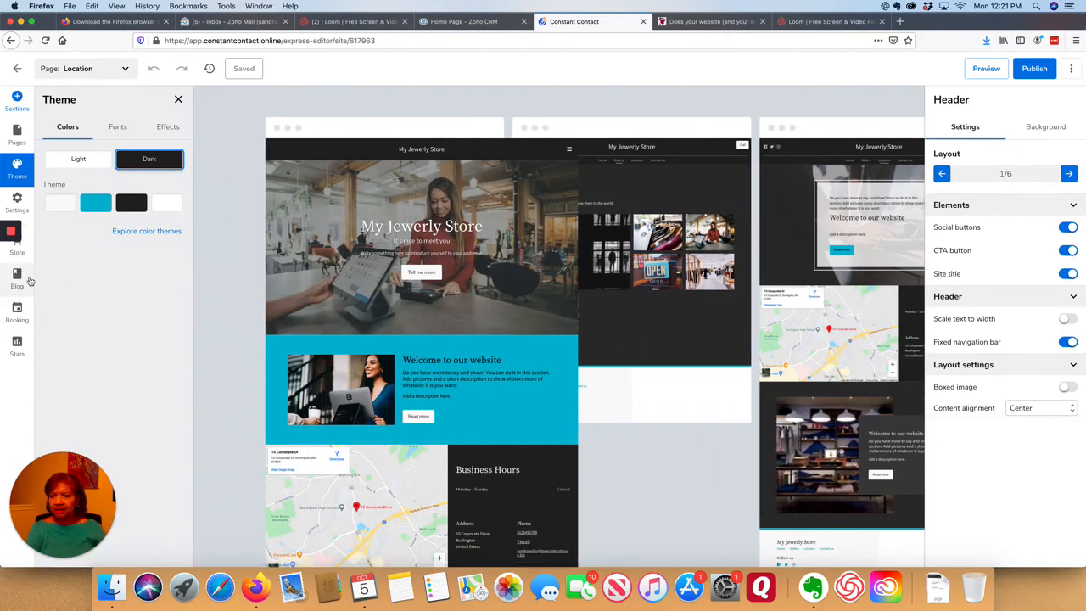
pyautogui.click(30, 281)
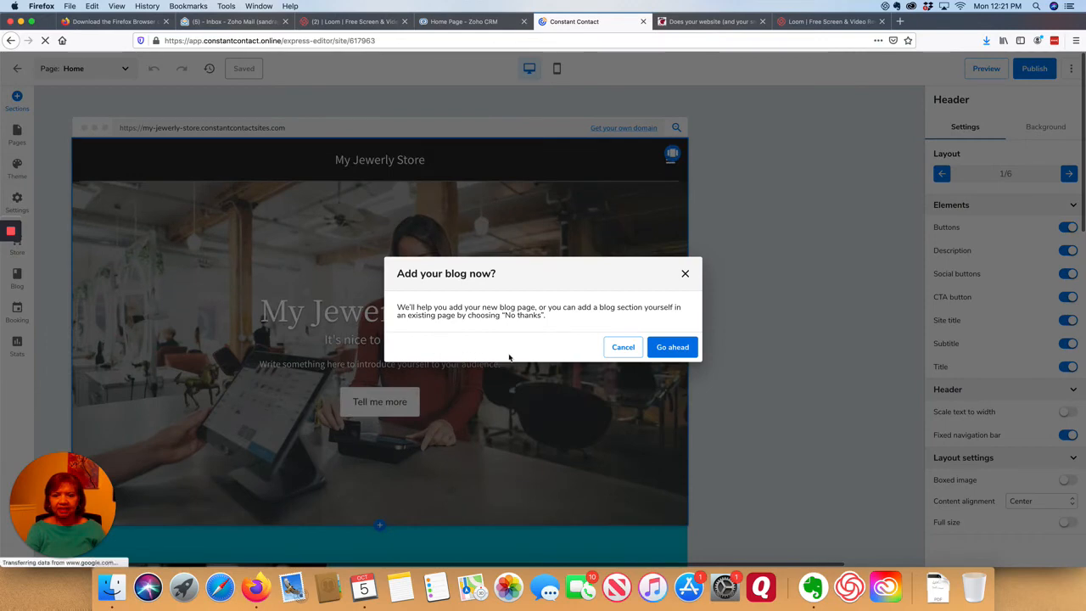
pyautogui.click(616, 349)
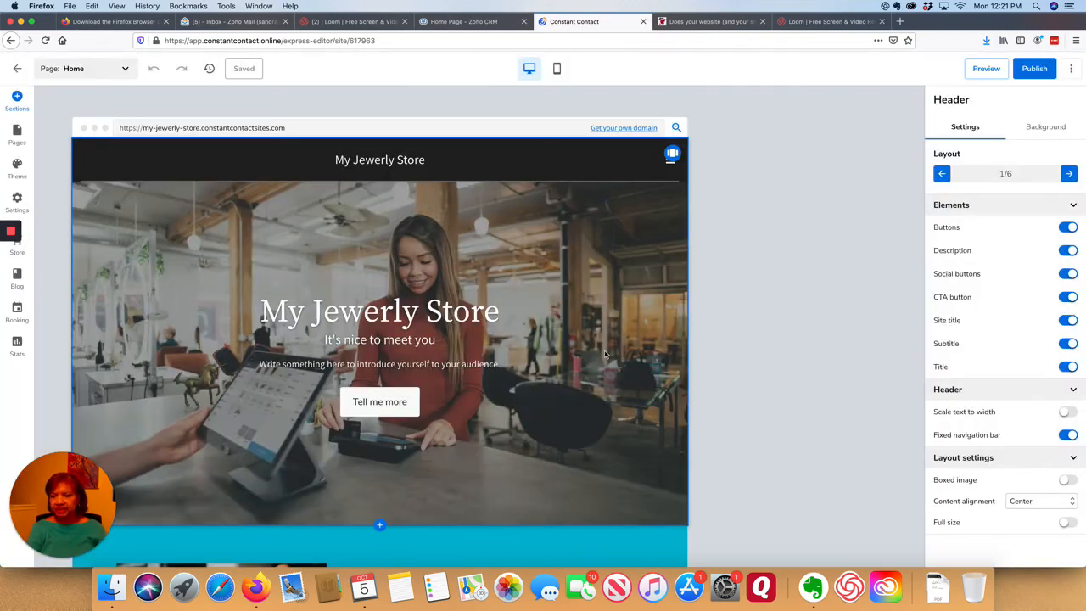
# Add a booking section to the home page, skip the booking system setup, and look over the new section.
pyautogui.click(17, 314)
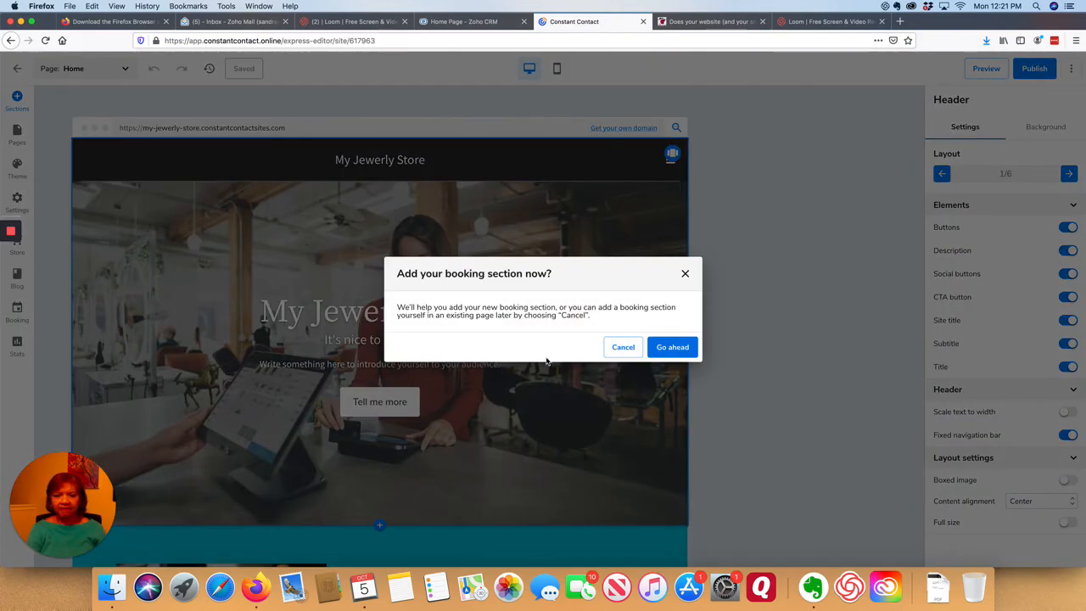
pyautogui.click(688, 348)
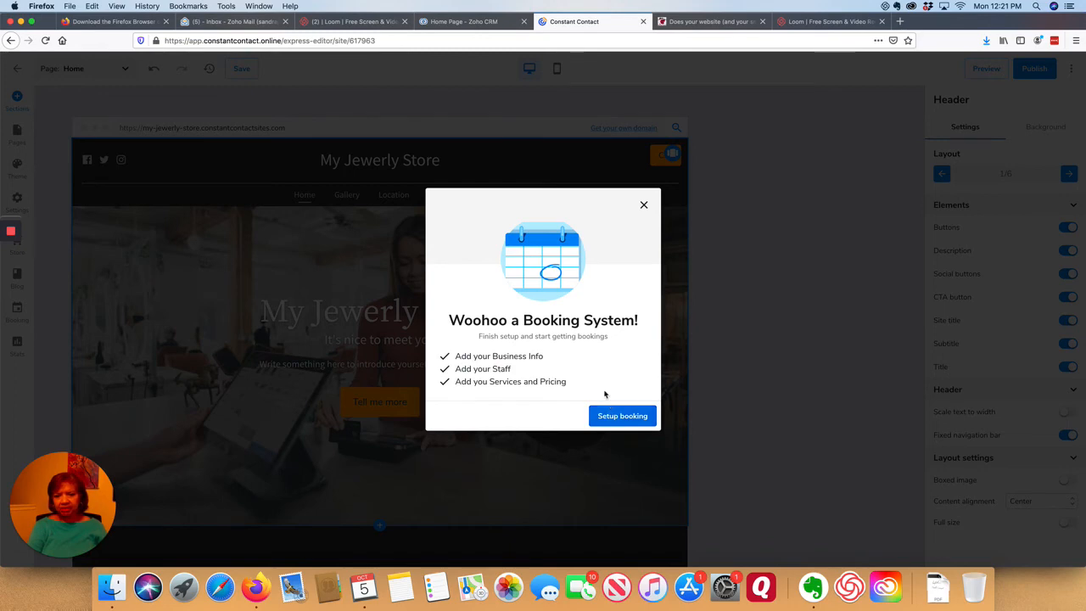
pyautogui.click(643, 205)
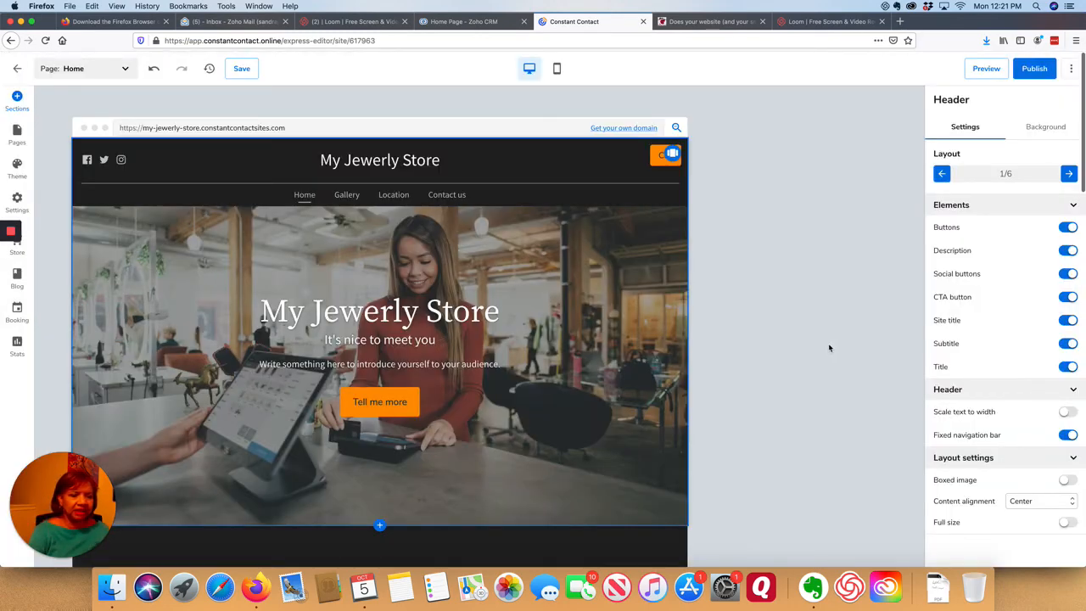
pyautogui.scroll(-3, 829, 348)
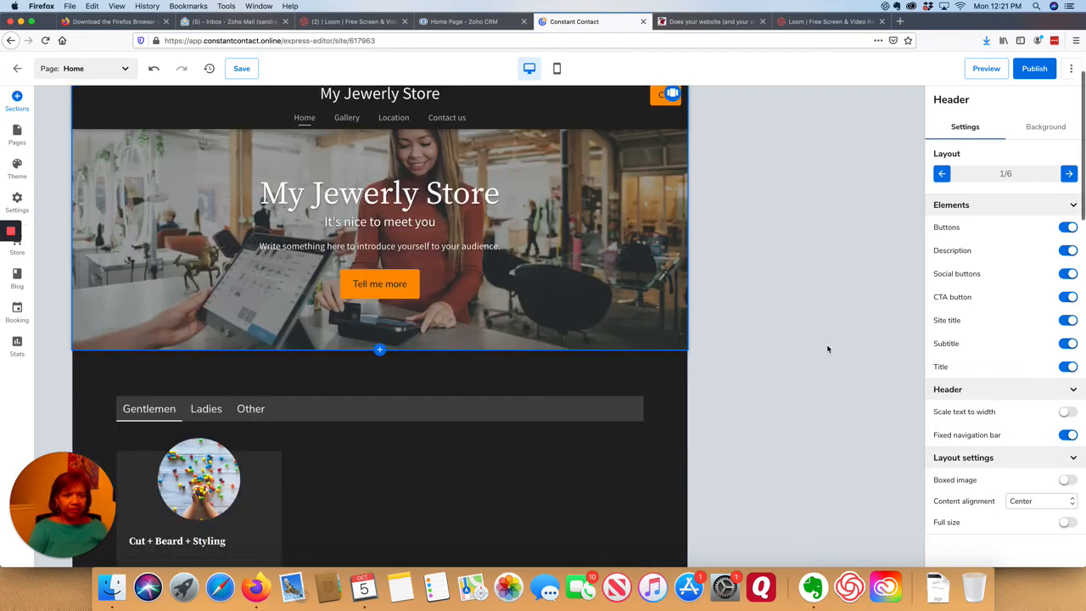
pyautogui.scroll(-4, 828, 349)
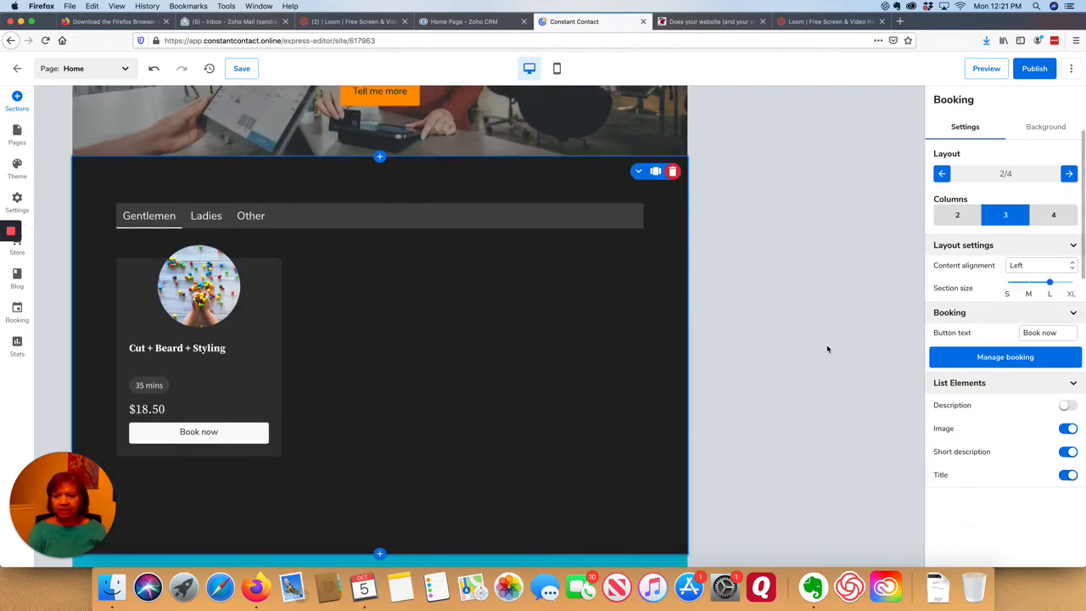
pyautogui.scroll(7, 827, 348)
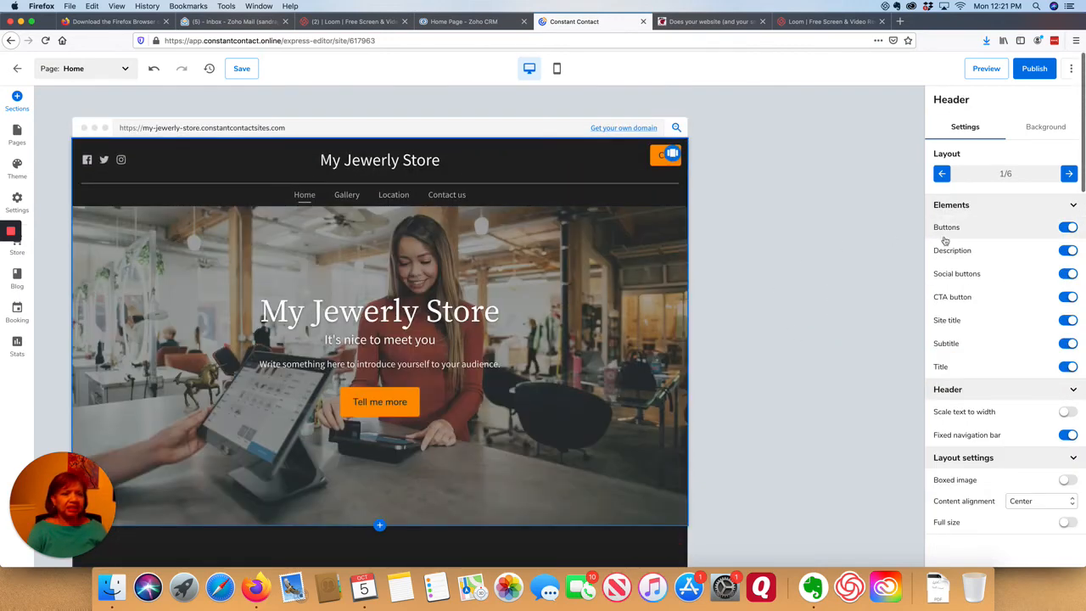
# Preview the site in desktop view and look through the home page from header to subscribe section.
pyautogui.click(986, 69)
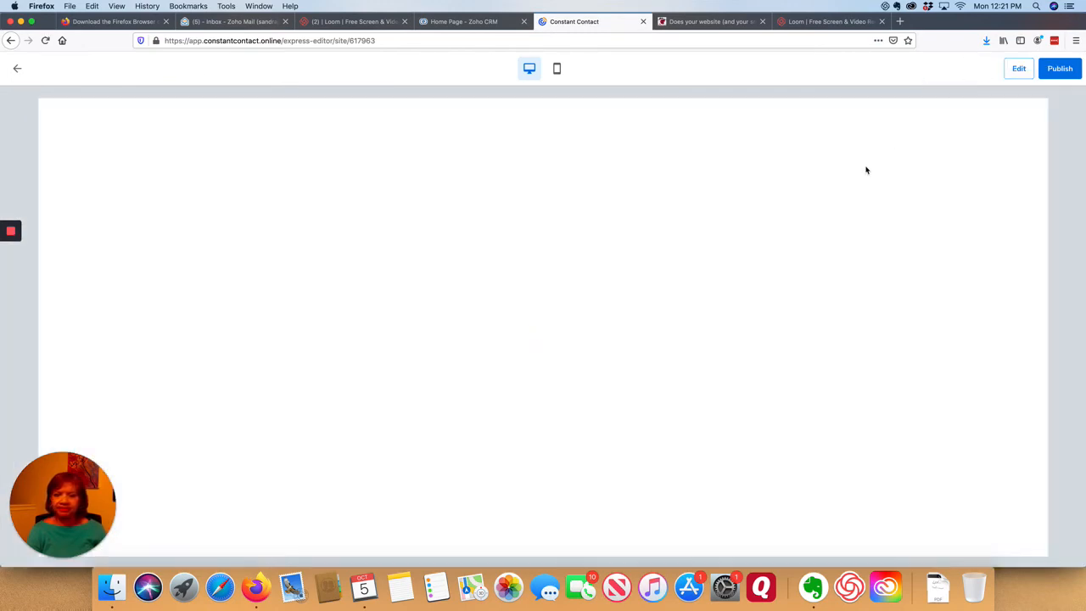
pyautogui.scroll(-5, 923, 220)
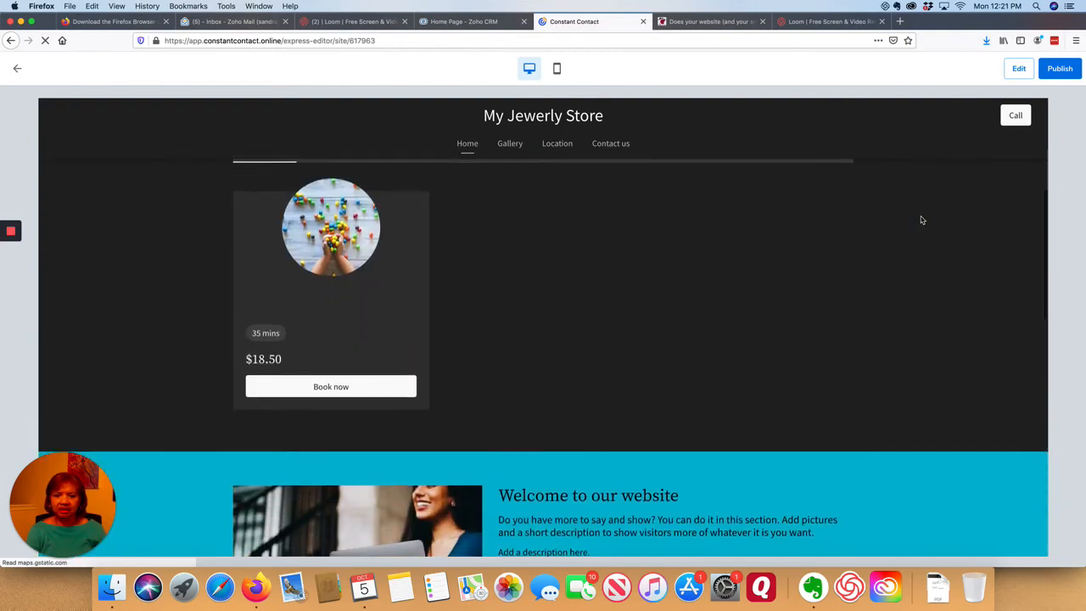
pyautogui.scroll(-6, 922, 220)
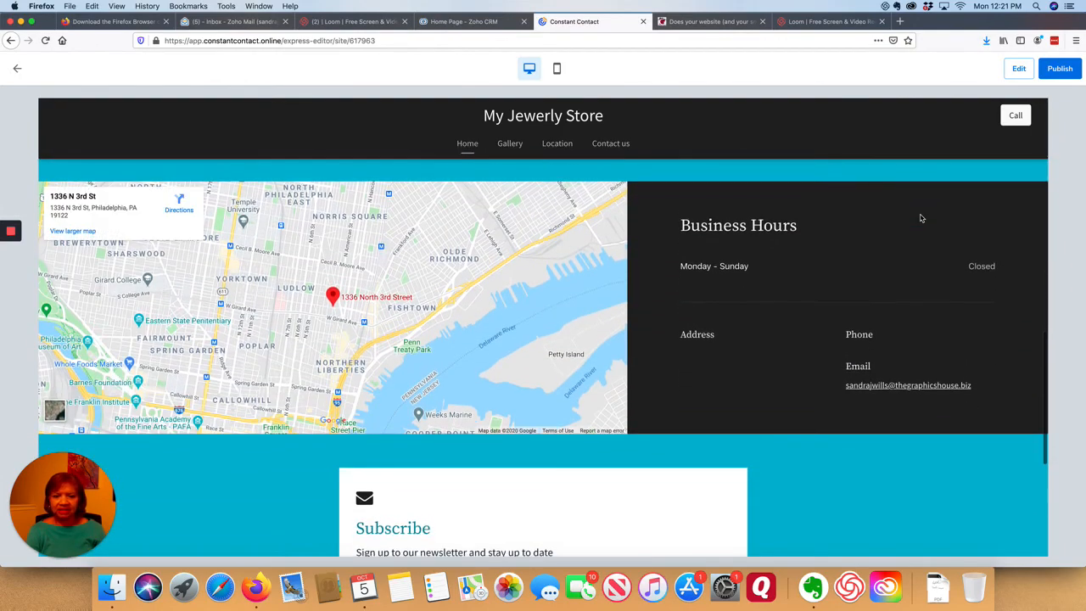
pyautogui.scroll(12, 921, 218)
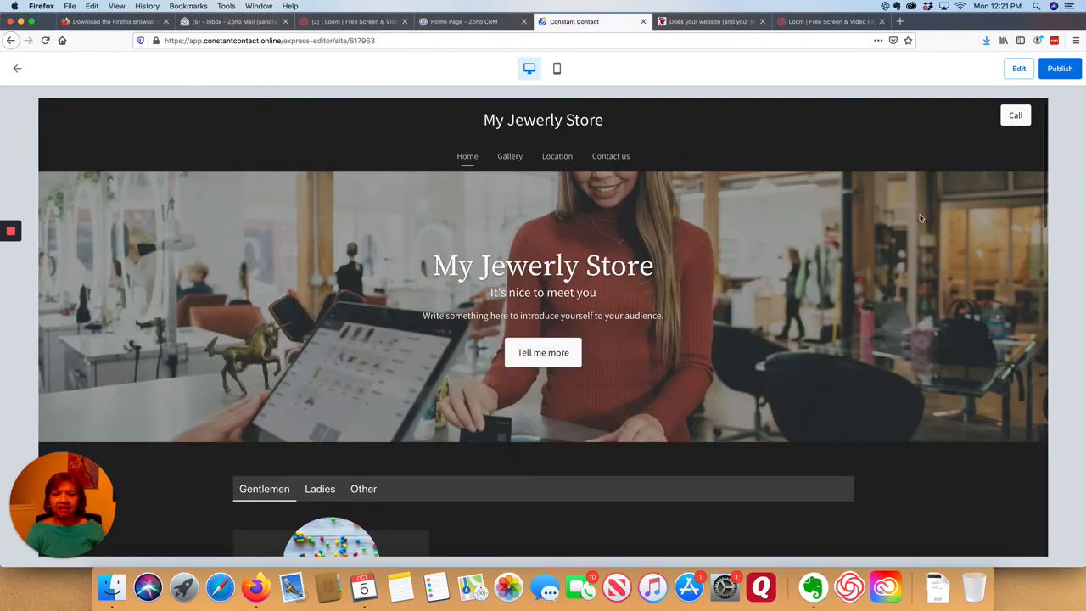
# Switch the preview to mobile view and look through the home page's booking, welcome, map and business hours sections.
pyautogui.click(556, 69)
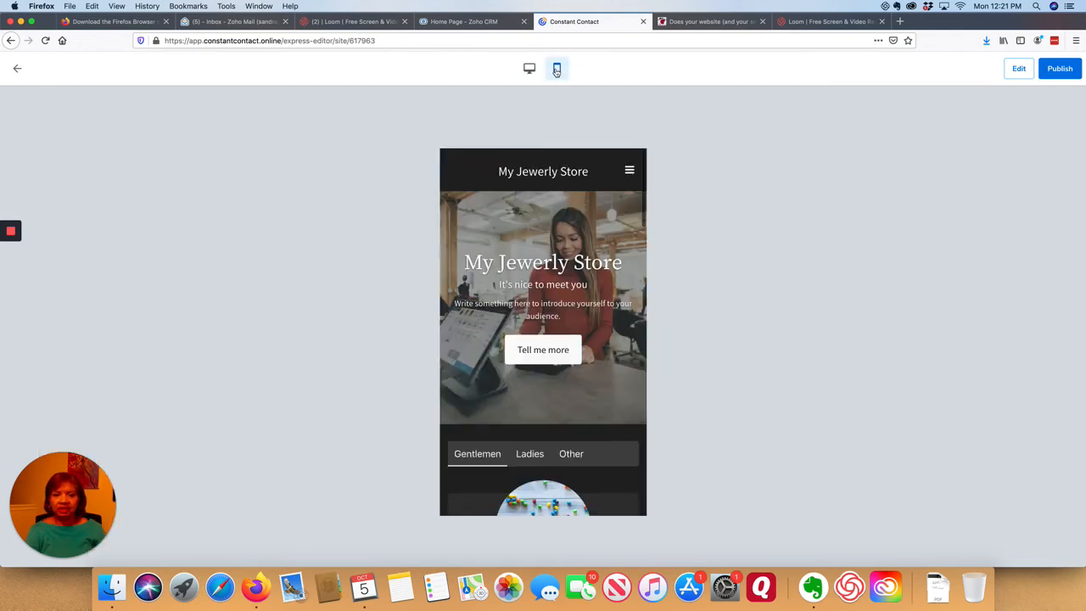
pyautogui.scroll(-2, 613, 308)
pyautogui.scroll(-10, 612, 309)
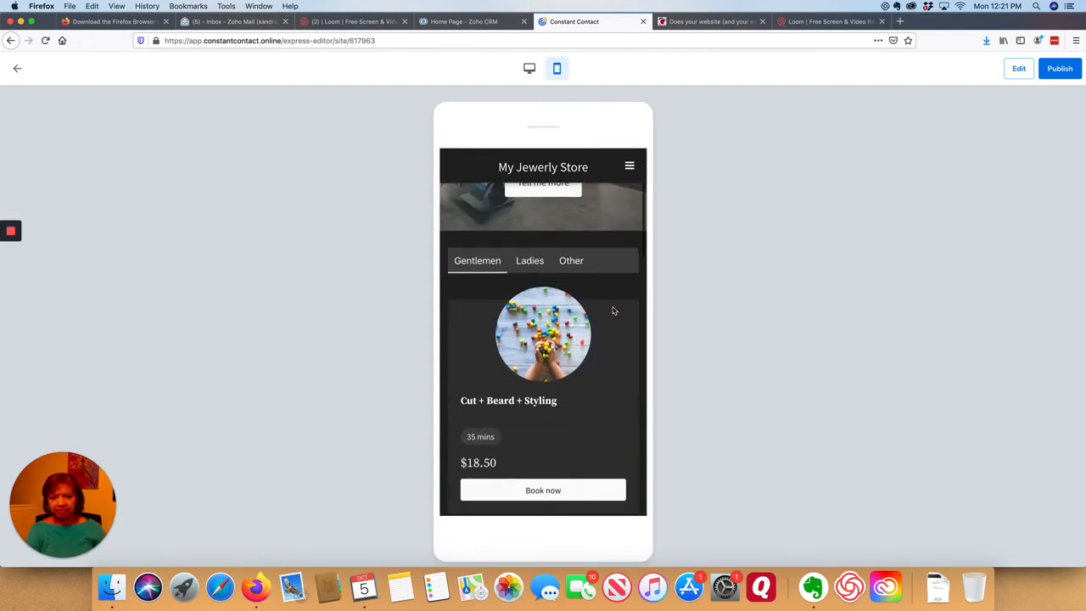
pyautogui.scroll(-10, 613, 309)
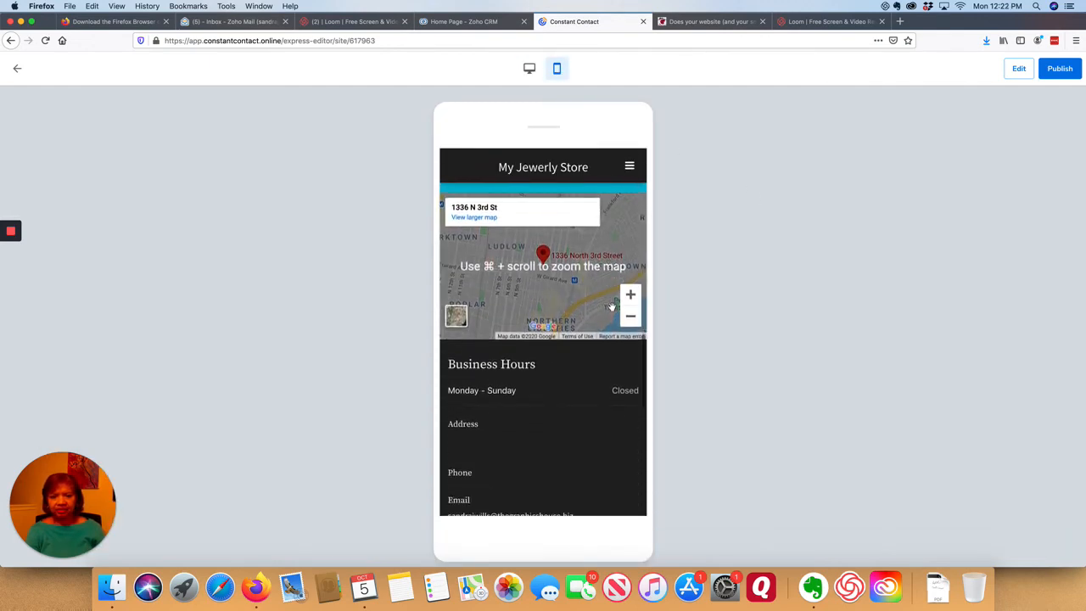
pyautogui.scroll(20, 611, 306)
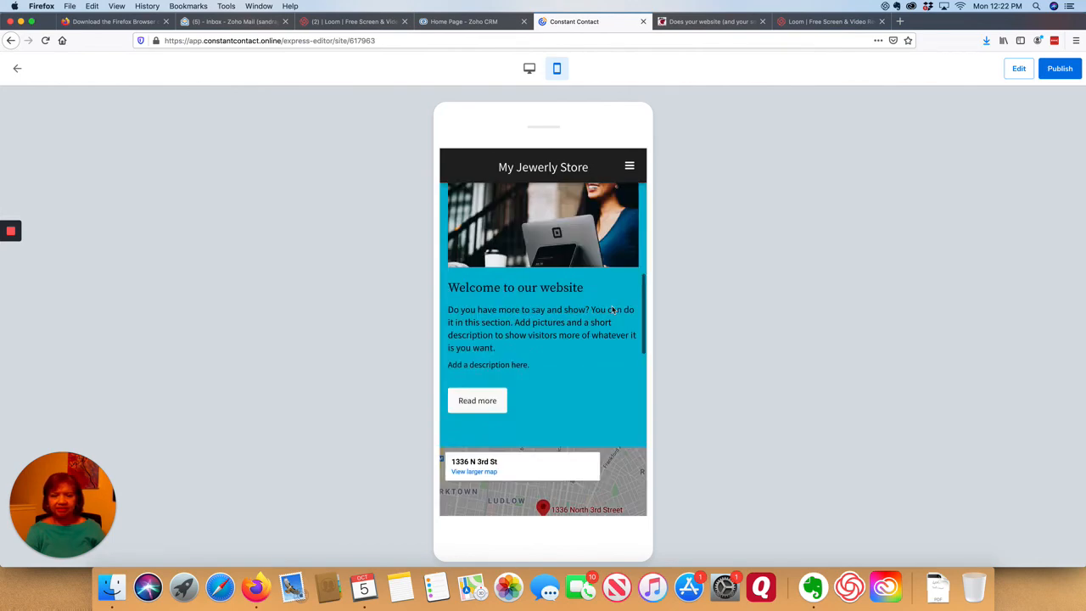
# Return to editing the site in desktop view and publish it.
pyautogui.click(1021, 69)
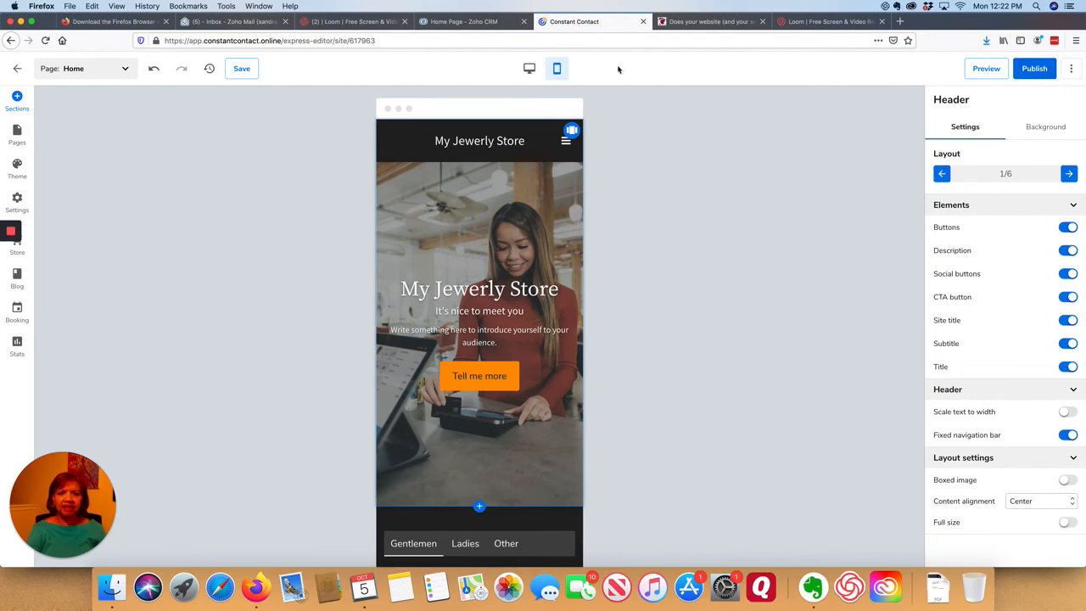
pyautogui.click(529, 68)
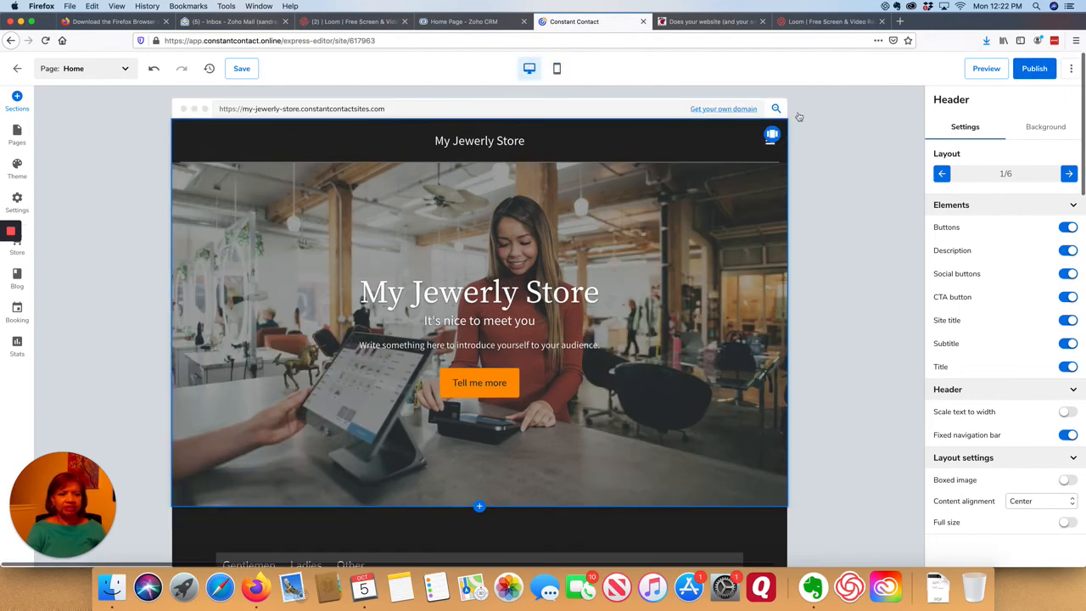
pyautogui.click(1049, 75)
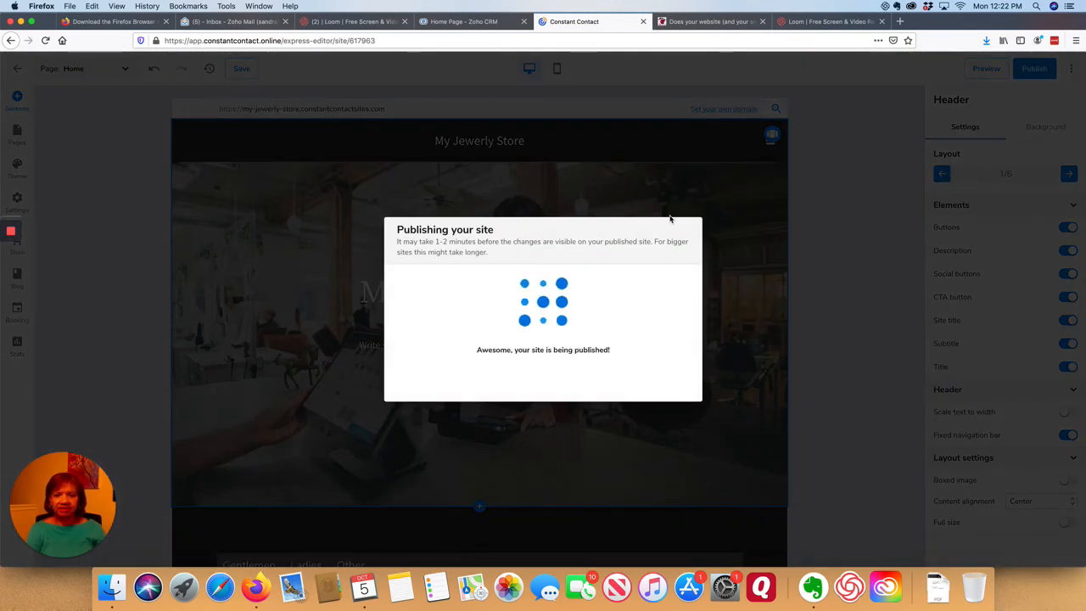